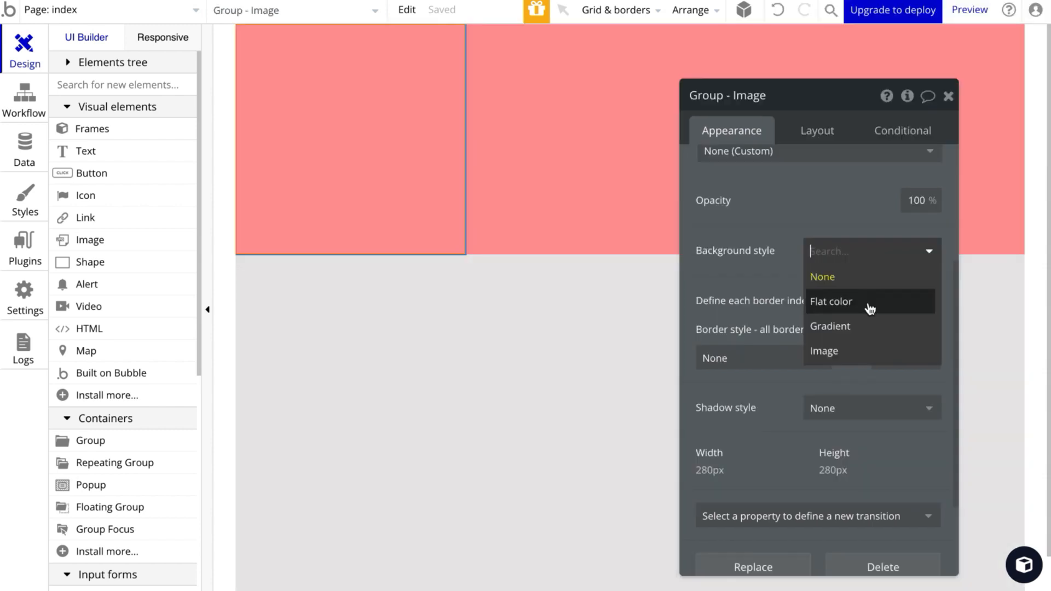
Step: Rename the copied image group to Group - Cheikh GPT and set its container layout to Column
left_click(869, 301)
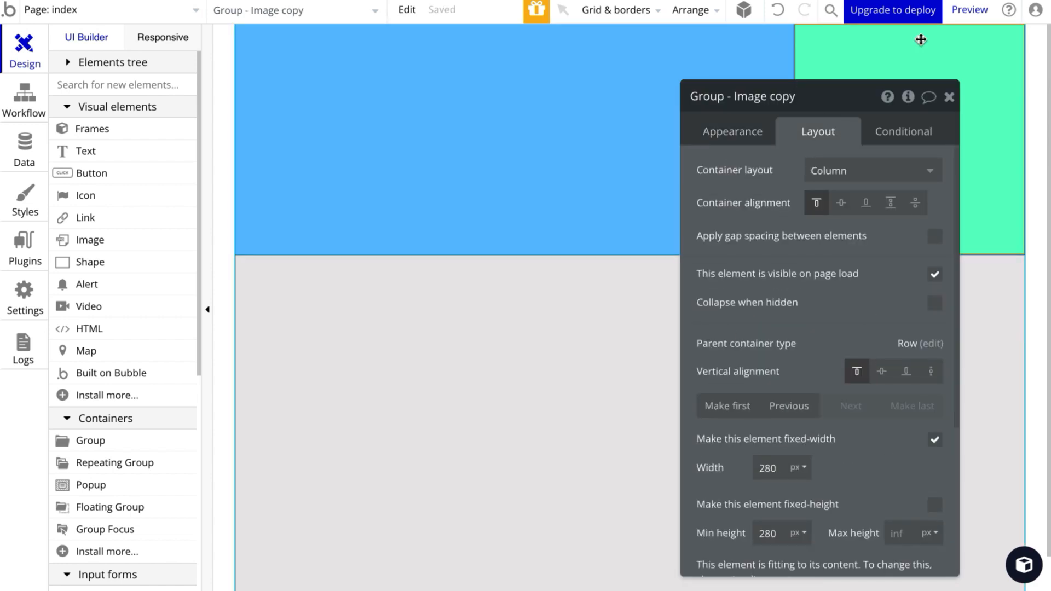
type("Cheikh GPT")
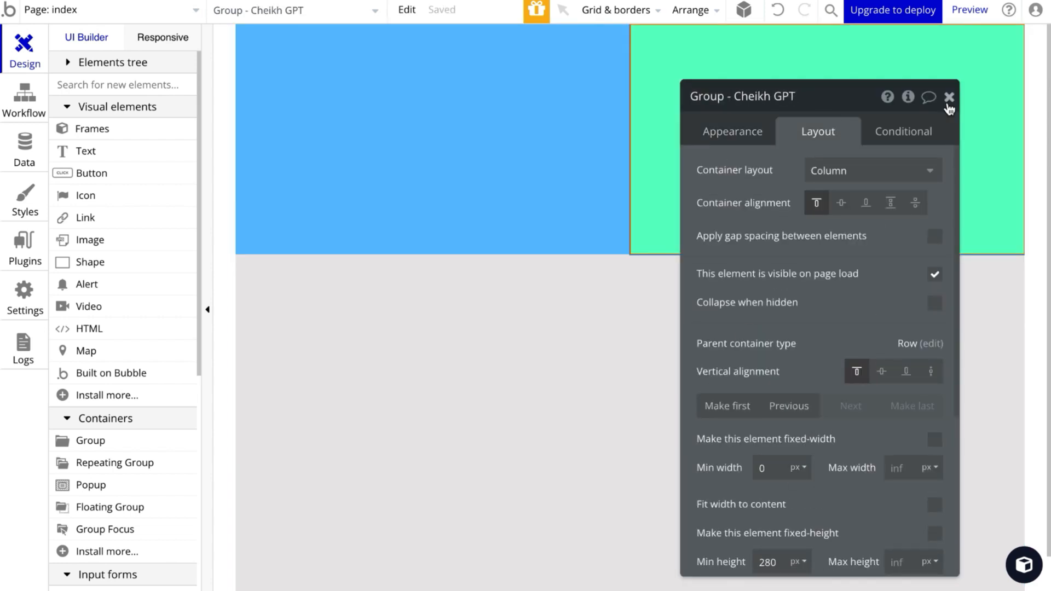
left_click(949, 108)
Step: Add an image element inside the Cheikh GPT group and name it Image - Cheikh GPT
left_click(129, 245)
left_click(397, 145)
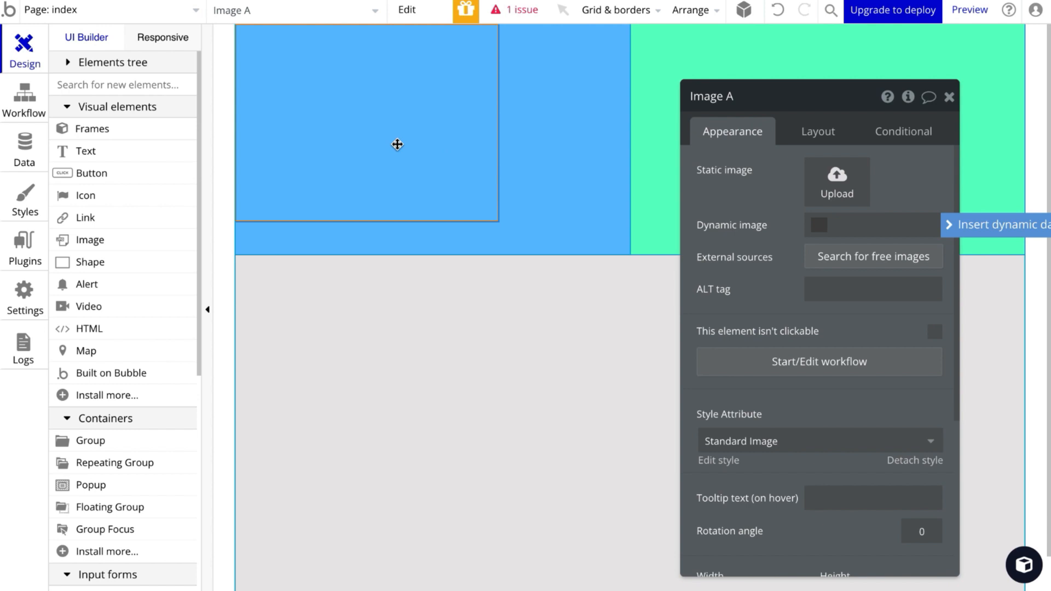
left_click(761, 97)
key("BackSpace")
type("- Chi")
key("BackSpace")
type("eikh GPT")
Step: Keep the Cheikh GPT image's aspect ratio fixed at 1 x 1 and close its properties
left_click(818, 132)
scroll(859, 274, "down", 1)
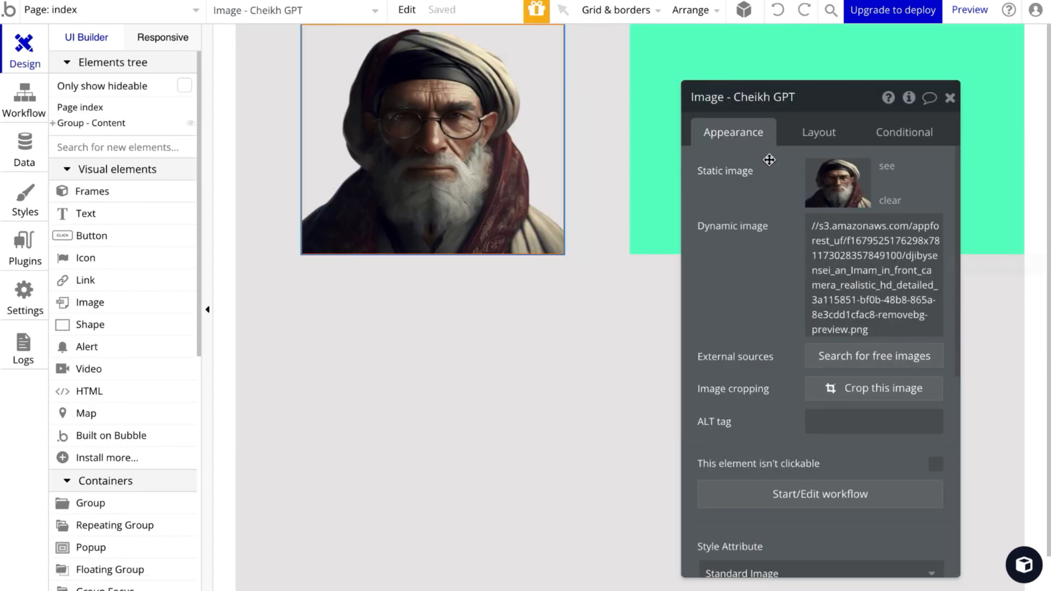
left_click(935, 393)
left_click(769, 358)
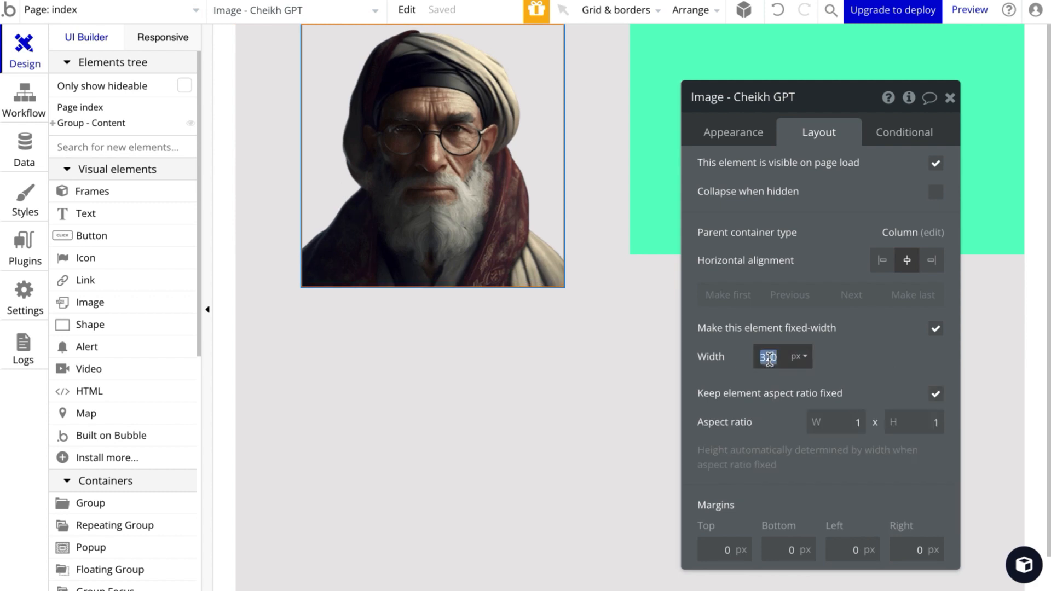
left_click(588, 406)
left_click(950, 98)
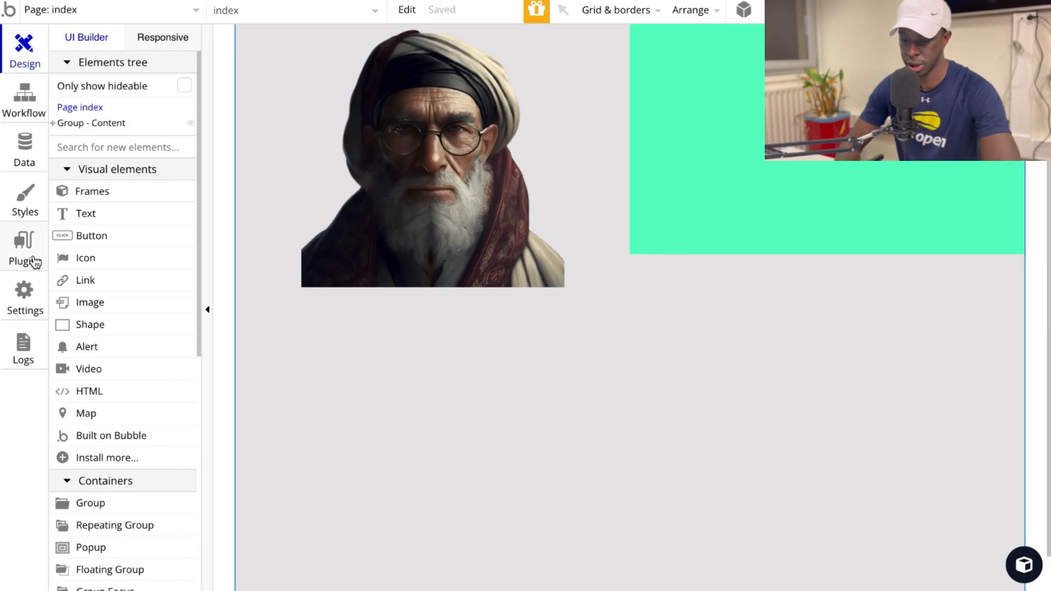
Step: Install the API Connector plugin
left_click(32, 258)
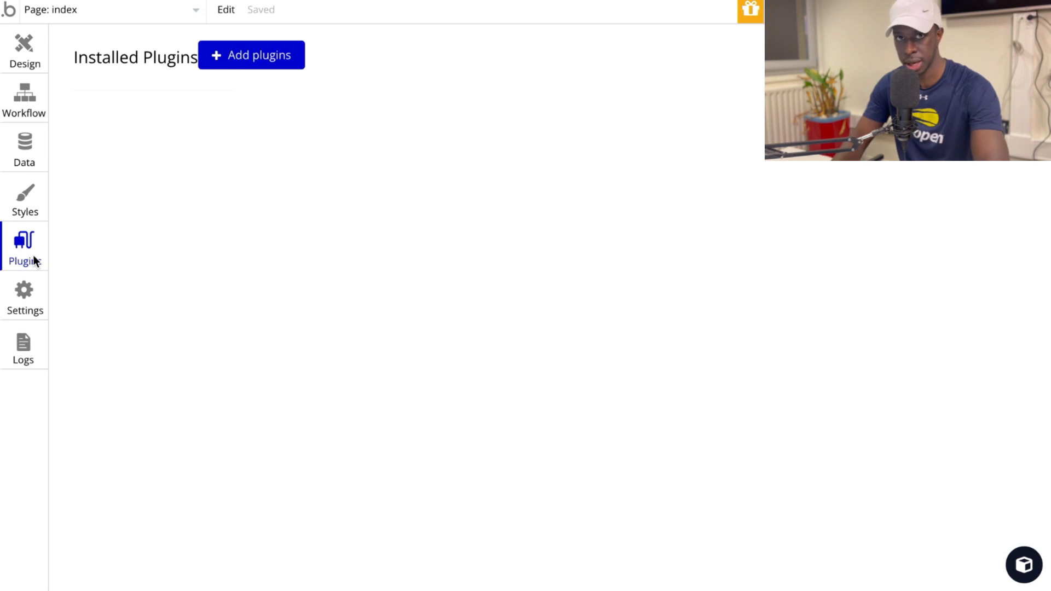
left_click(253, 60)
type("a")
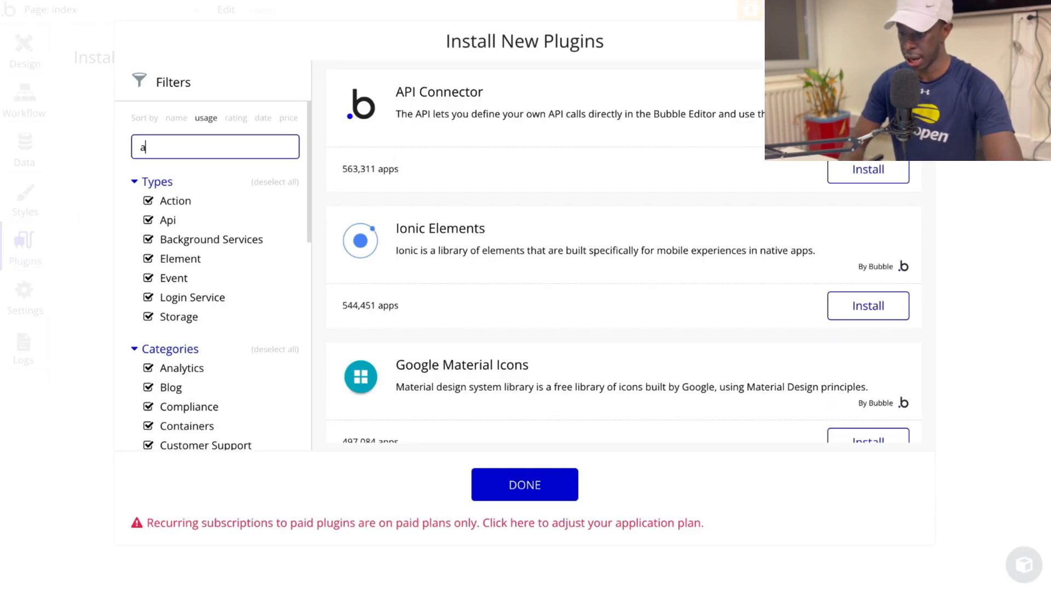
key("BackSpace")
left_click(876, 171)
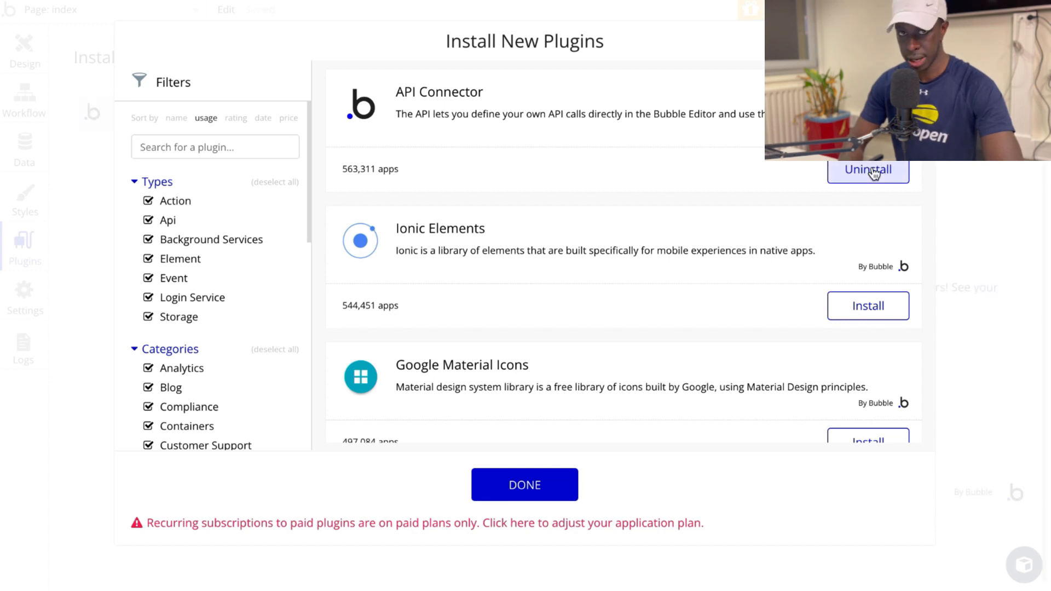
left_click(525, 485)
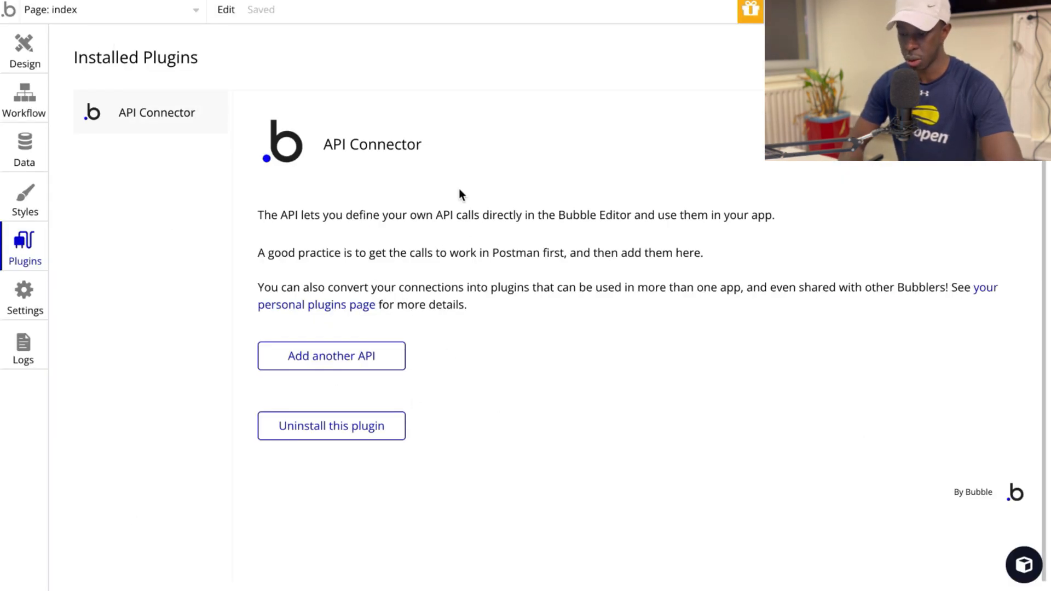
Step: Add a new API to the API Connector and name it Cheikh GPT
left_click(394, 357)
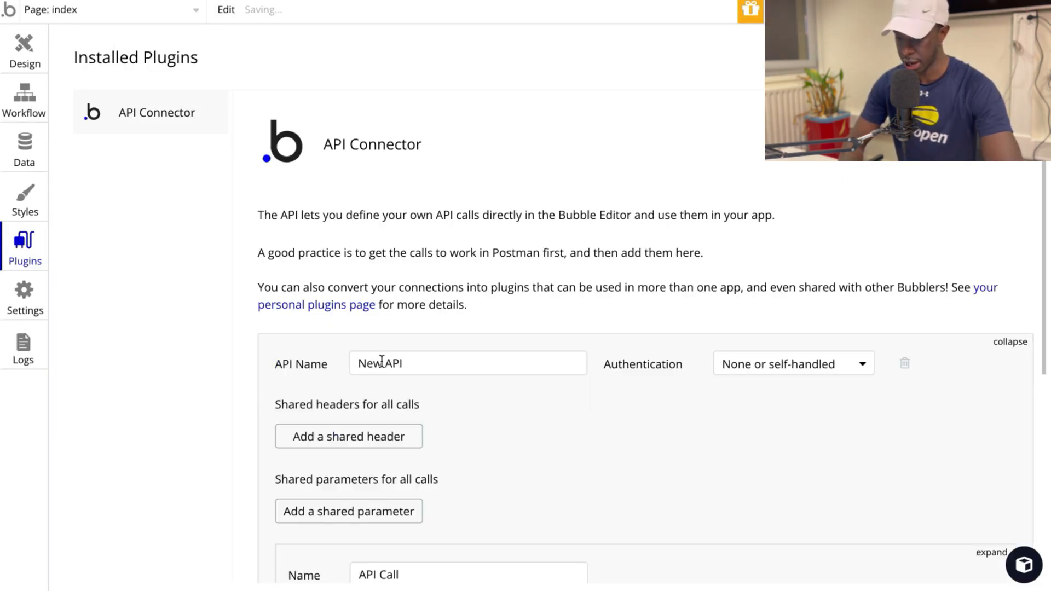
scroll(520, 311, "down", 2)
triple_click(504, 239)
key("BackSpace")
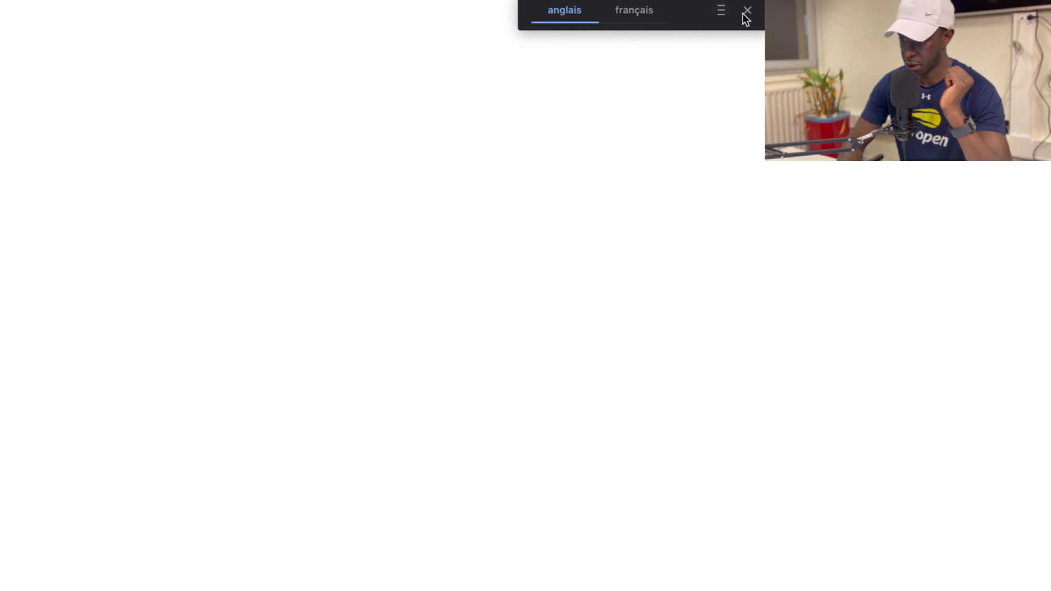
Step: Switch to the OpenAI platform site, open the API reference and copy the cURL example request for Create chat completion
left_click(744, 13)
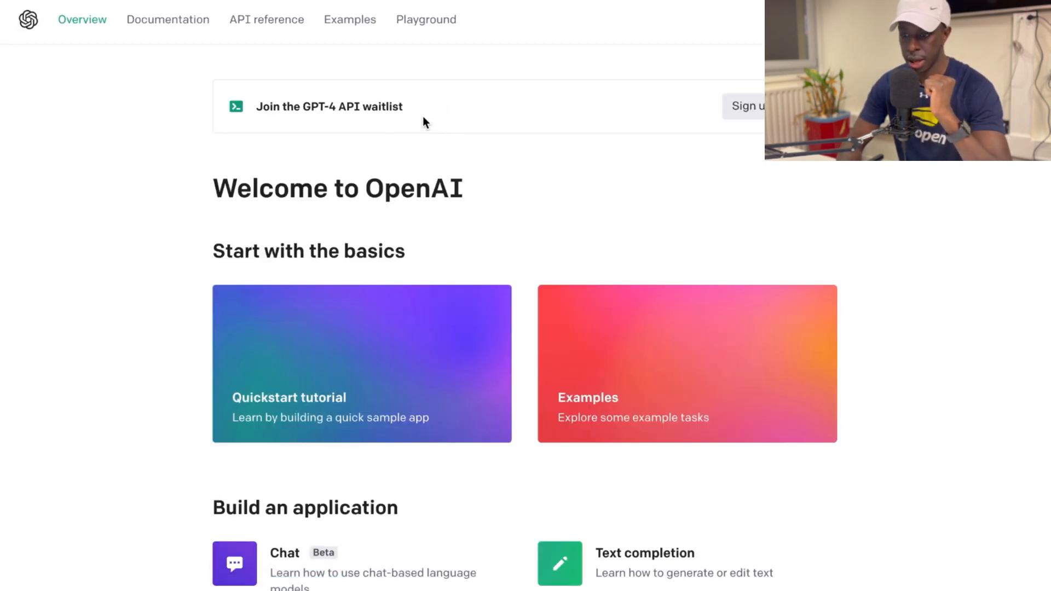
left_click(265, 24)
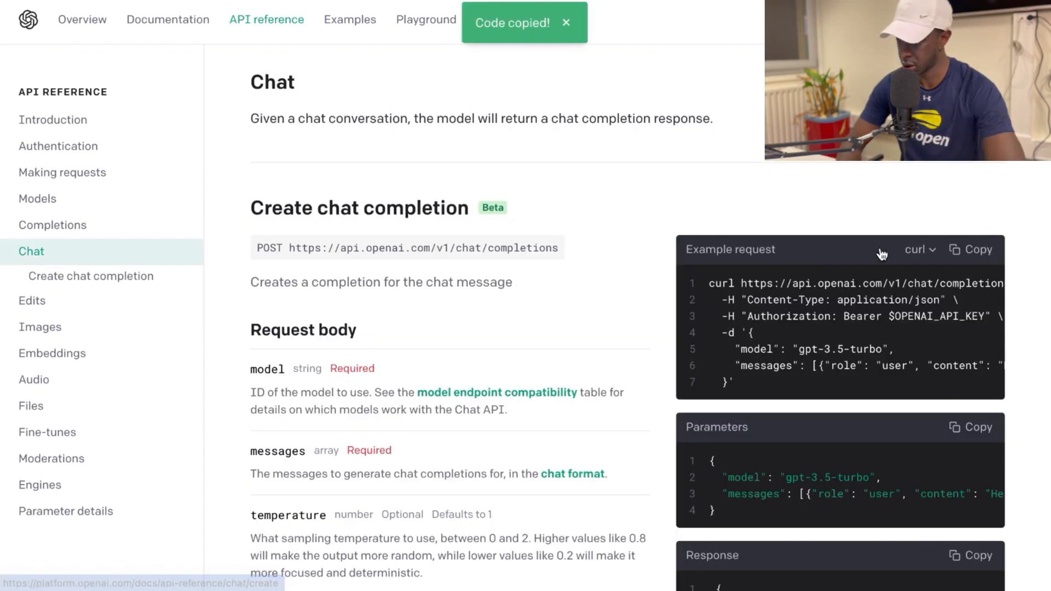
left_click(979, 250)
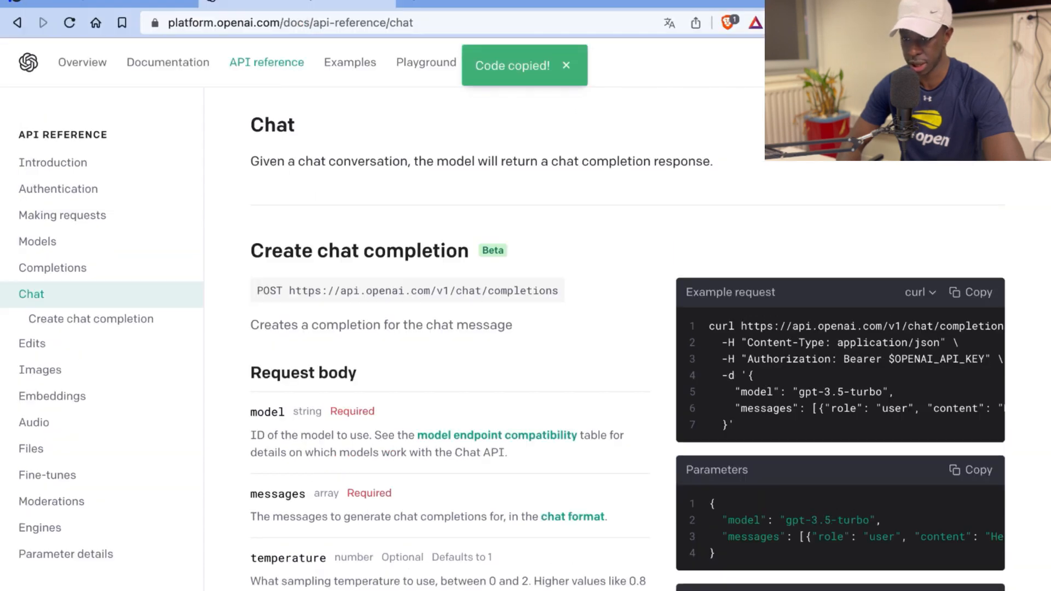
Step: Return to Bubble and import the copied chat completions request from cURL as a call of the Cheikh GPT API
left_click(46, 1)
left_click(528, 131)
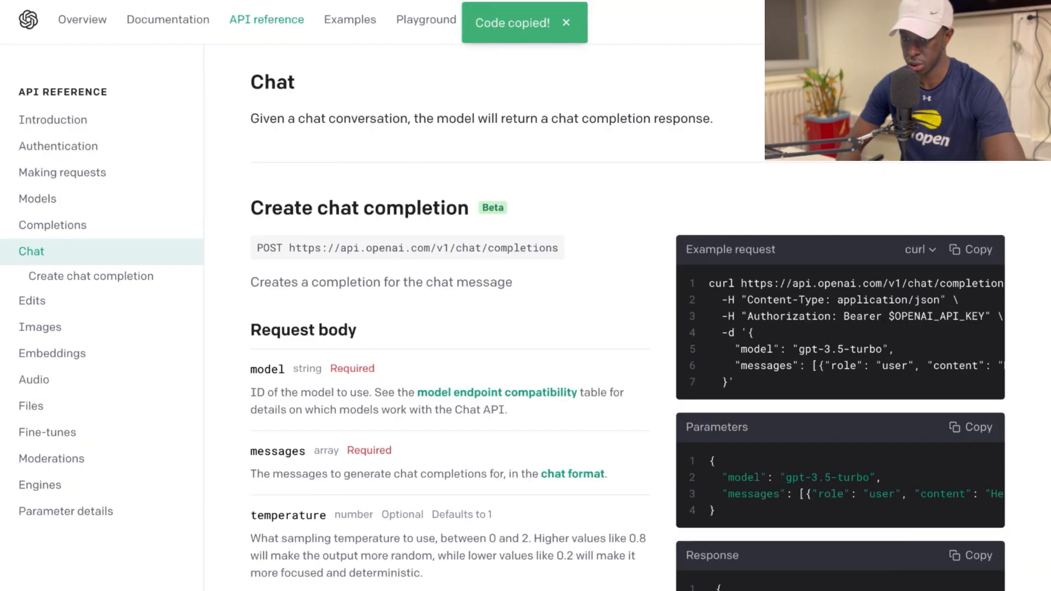
scroll(550, 304, "down", 2)
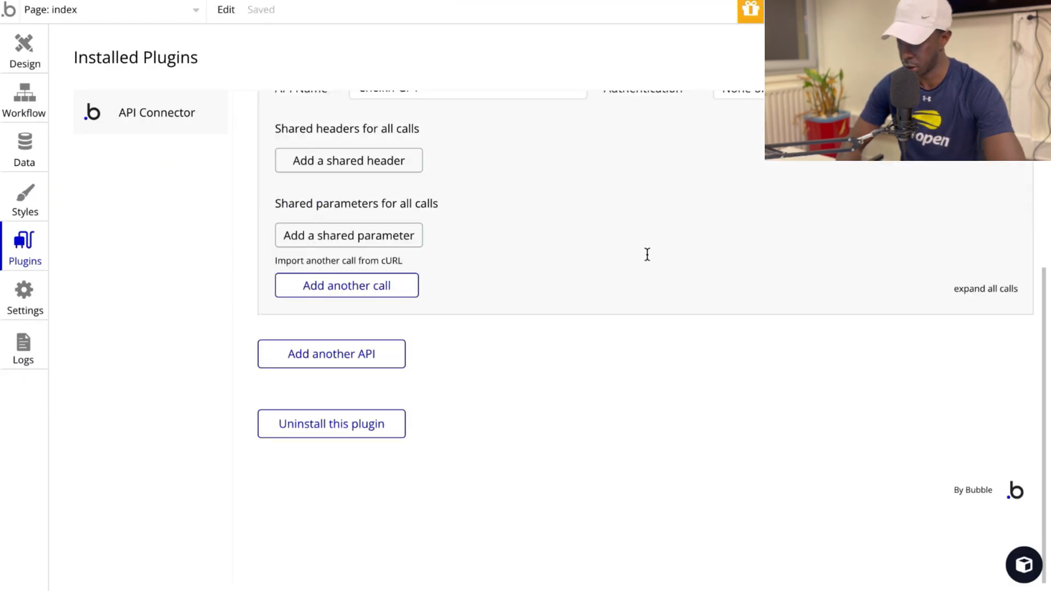
scroll(647, 255, "up", 1)
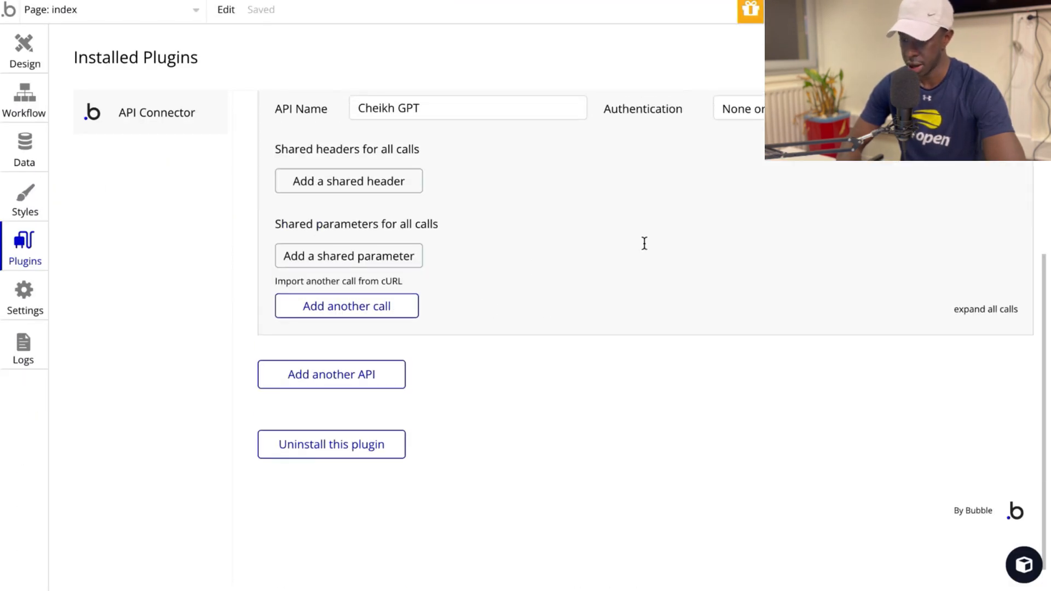
left_click(376, 282)
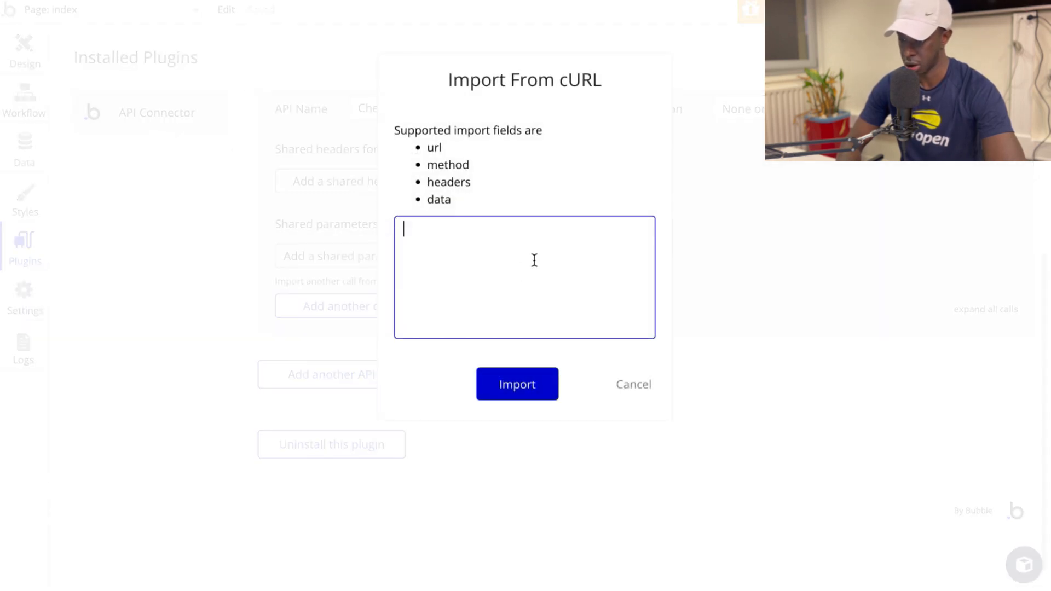
key("ctrl+v")
left_click(537, 389)
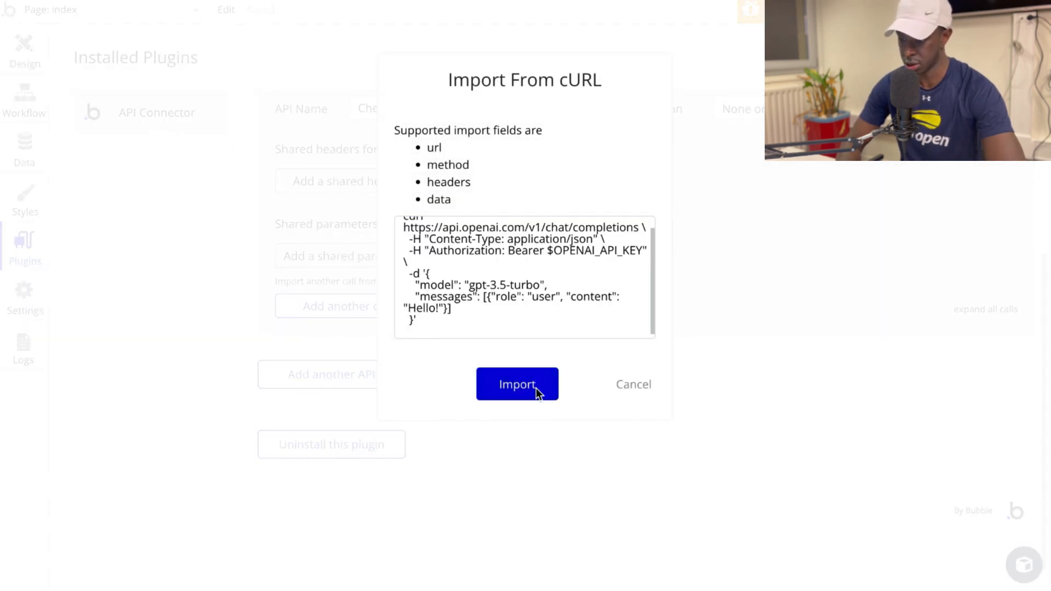
Step: Replace the $OPENAI_API_KEY placeholder in the call's Authorization header with the OpenAI API key, keeping the Bearer prefix
scroll(786, 306, "down", 2)
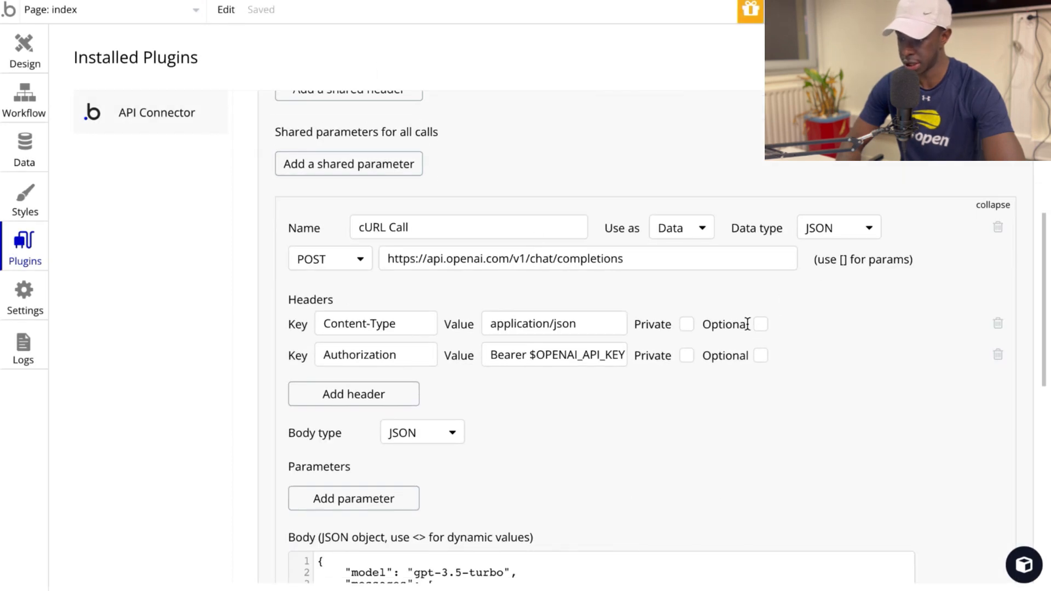
scroll(747, 325, "down", 1)
scroll(748, 325, "down", 2)
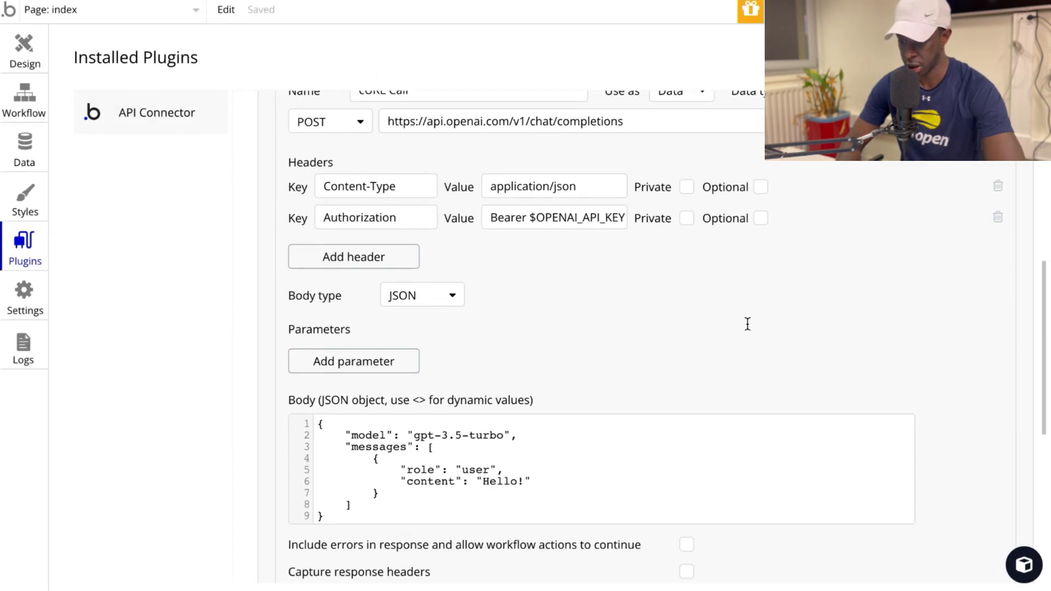
left_click_drag(530, 219, 748, 211)
key("BackSpace")
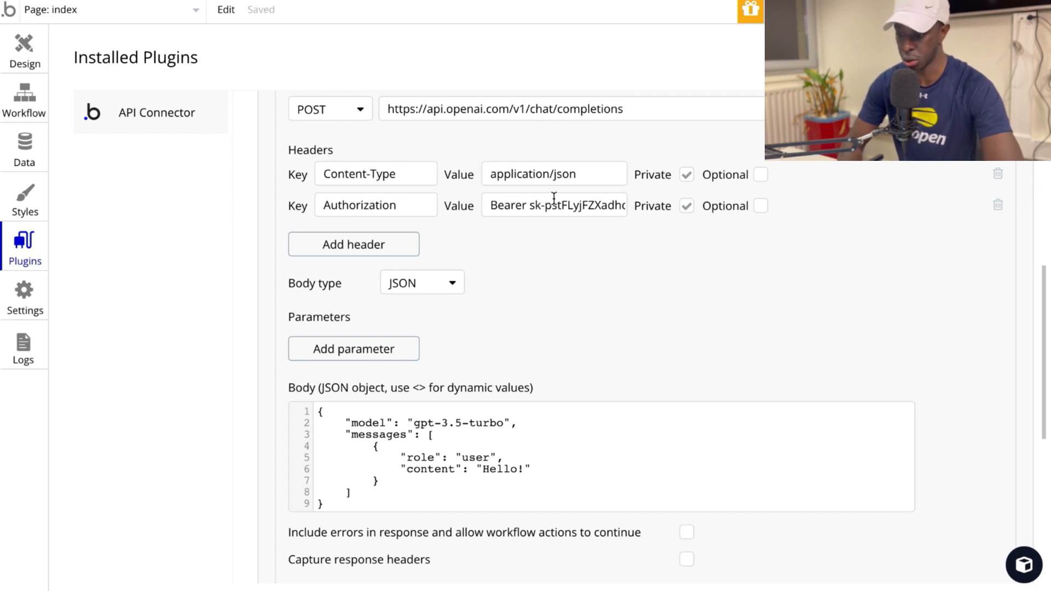
Step: Replace the Hello! content in the JSON body with the prompt about explaining Islam casually from one Muslim to another
scroll(554, 198, "down", 3)
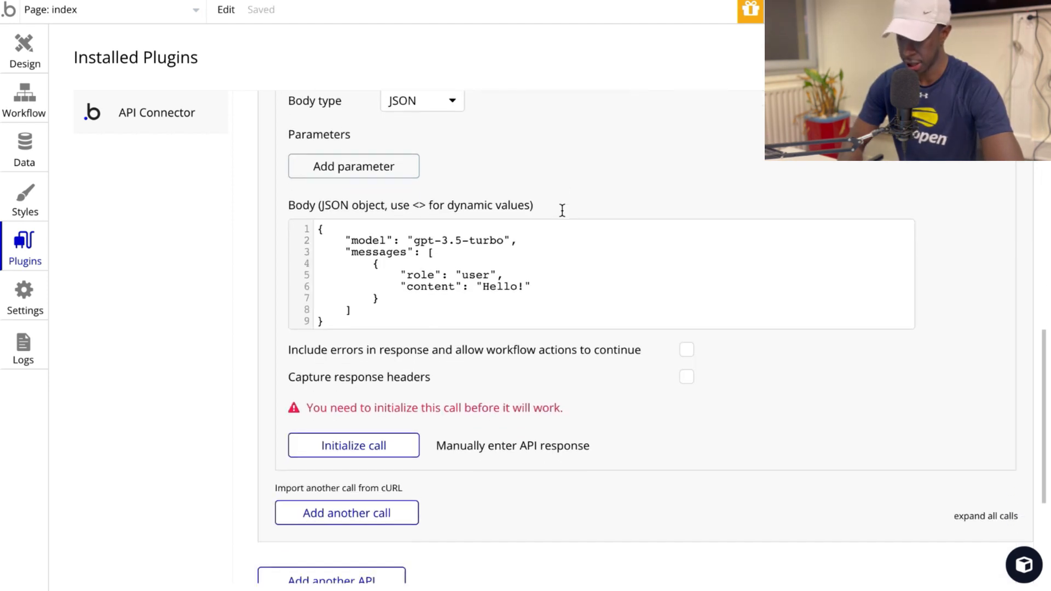
left_click(519, 290)
key("BackSpace")
key("BackSpace")
key("BackSpace")
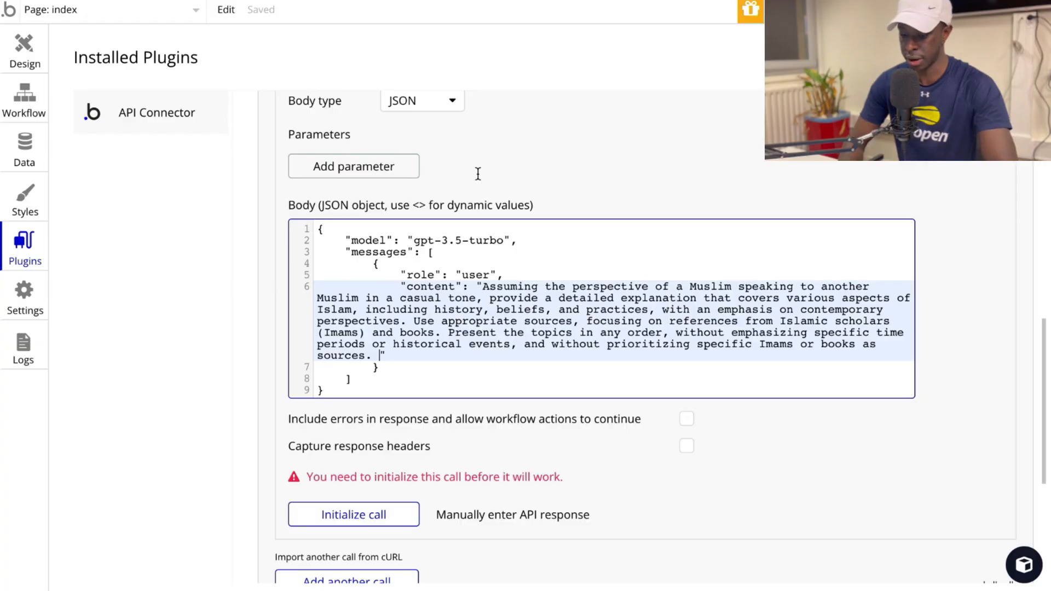
Step: Append the dynamic value <message-user> to the end of the prompt in the JSON body
type("<mes")
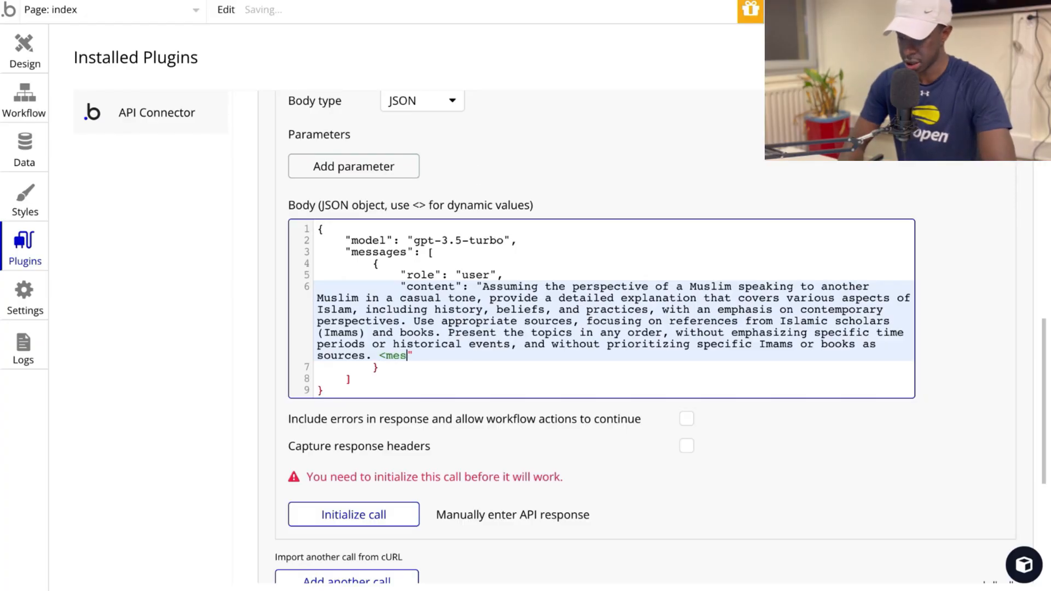
type("sage-user>")
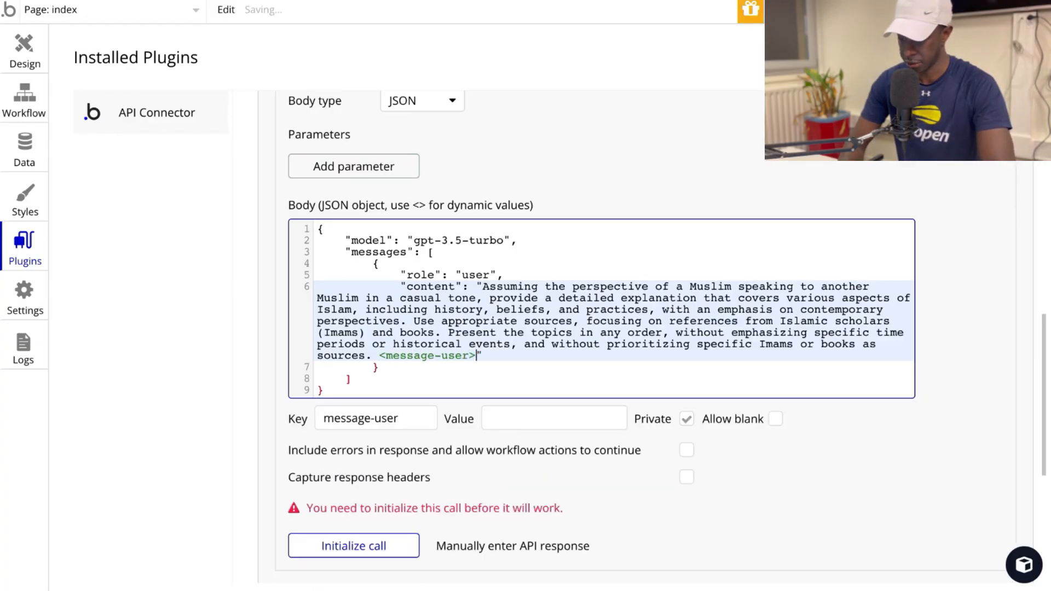
left_click(655, 484)
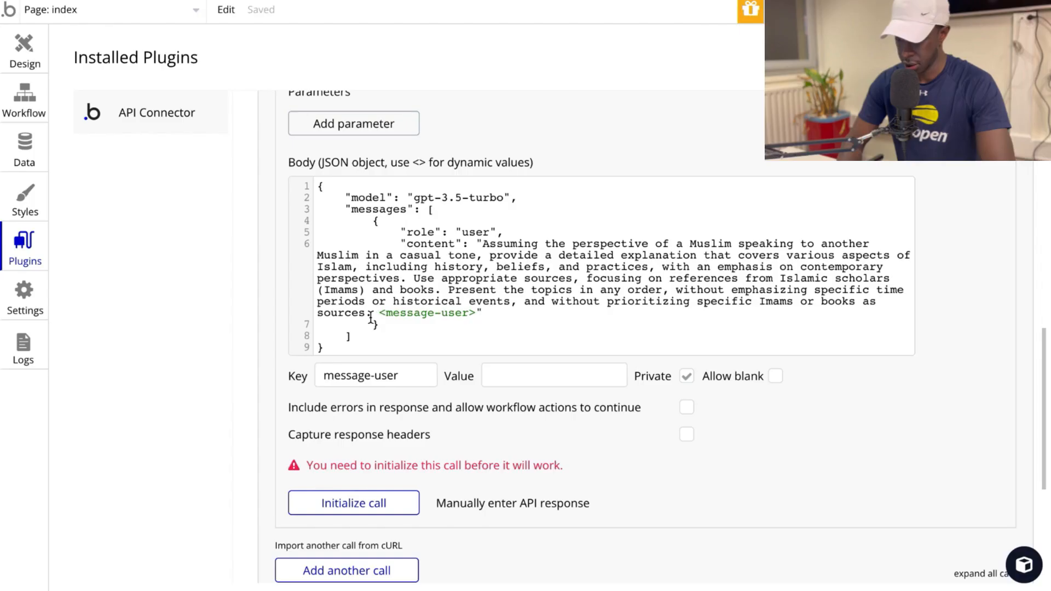
Step: Insert "Say hello in Arabic, but answer in French." before <message-user> in the prompt
left_click(370, 315)
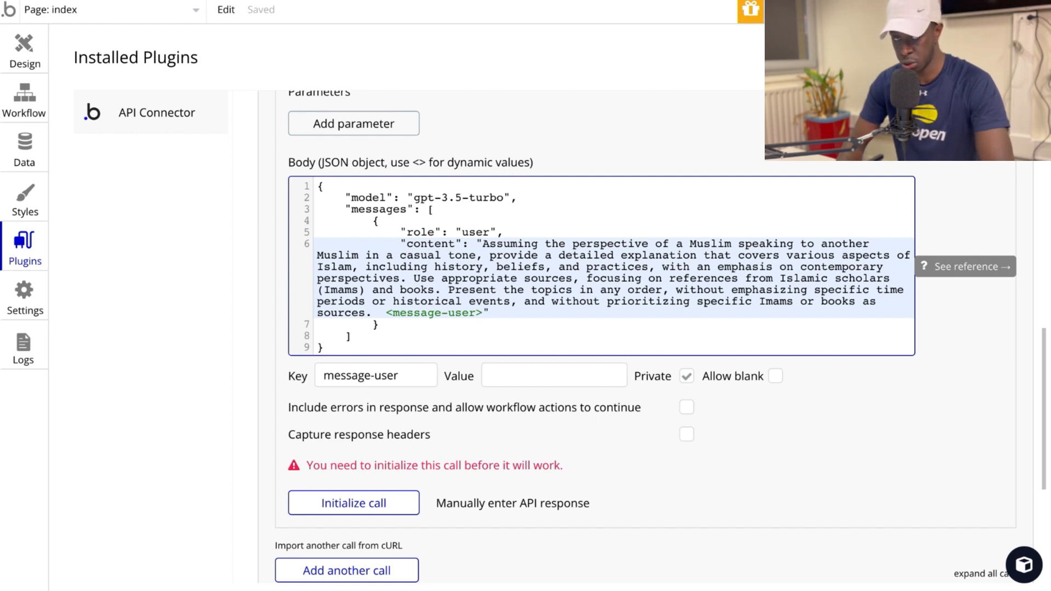
type("Say hello in")
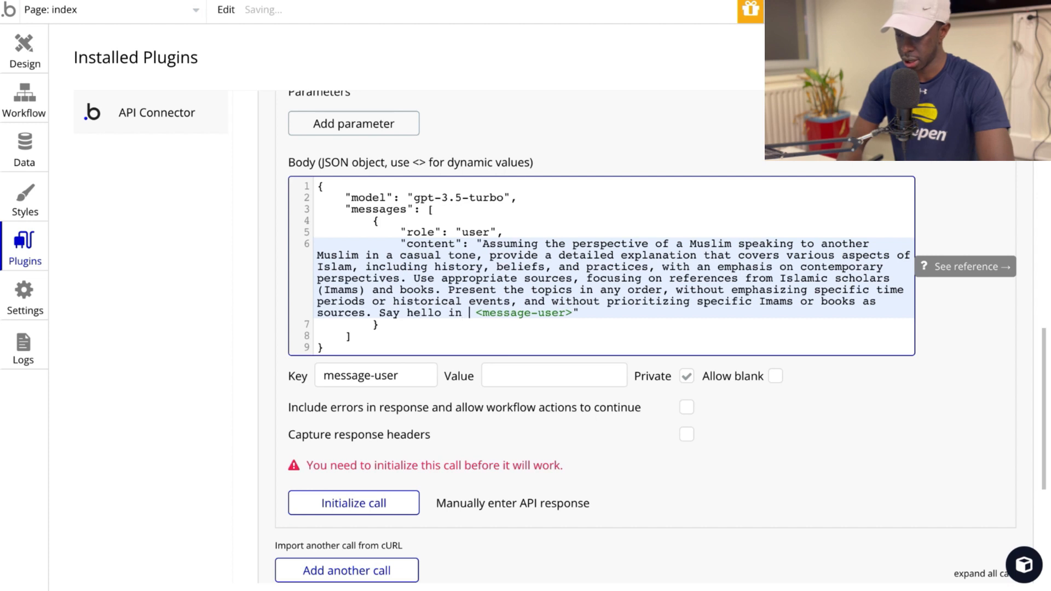
type(" Arabic, but ans")
type("wer in French.")
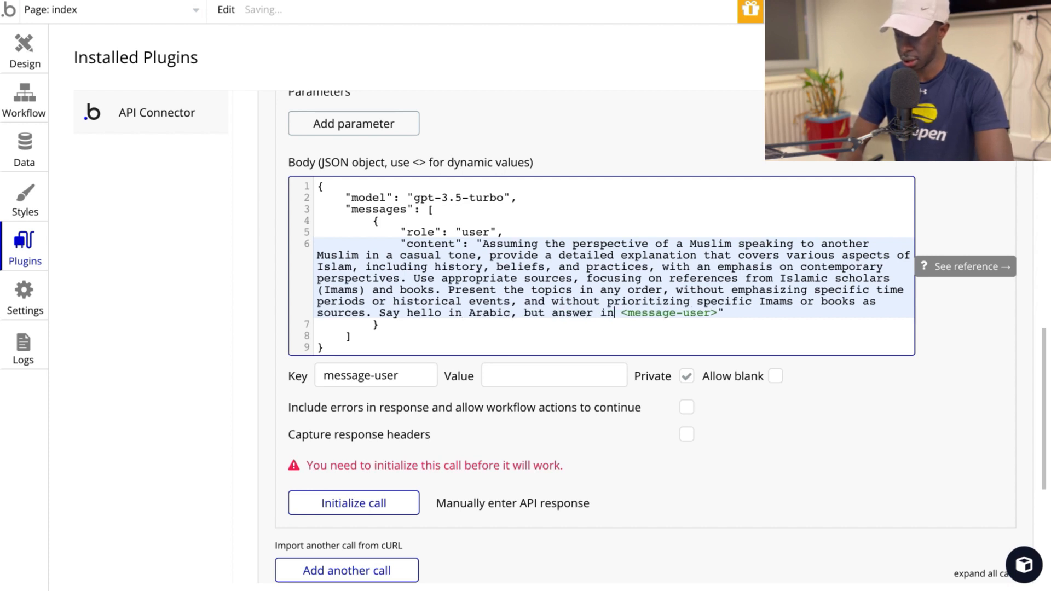
Step: Set the message-user test value to "Pourquoi Jesus s'appelle Issa dans le coran." and initialize the call
left_click(560, 379)
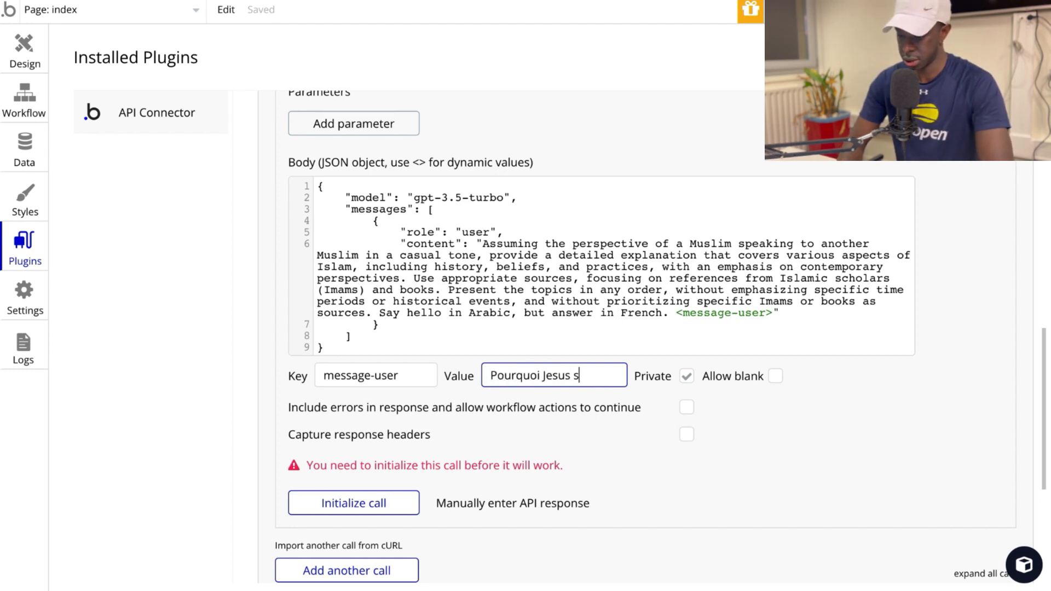
type("Pourquoi Jesus s'appelle Issa dan")
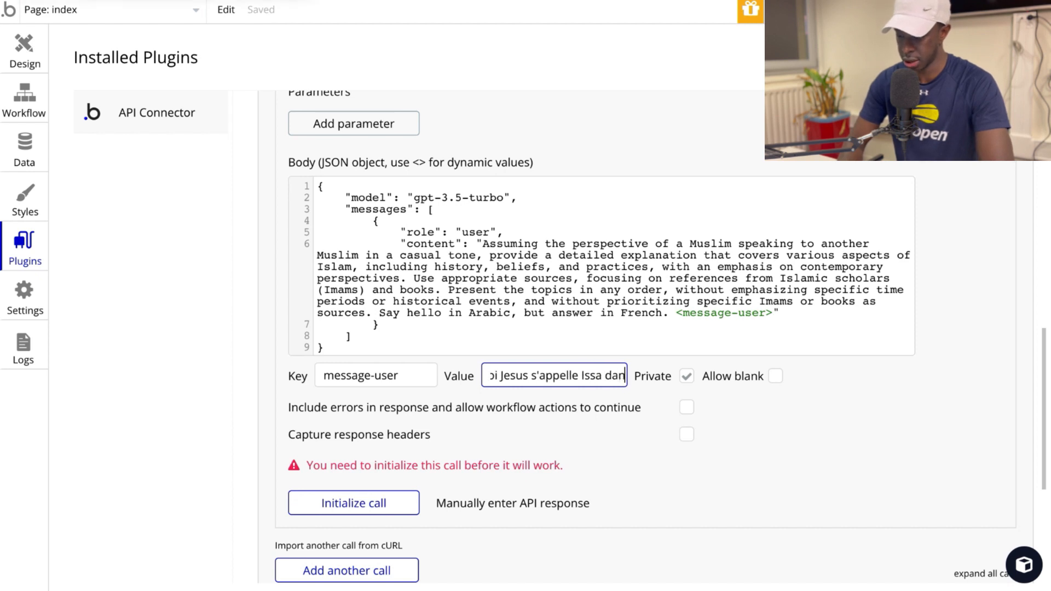
type("s e coran.")
scroll(722, 419, "down", 2)
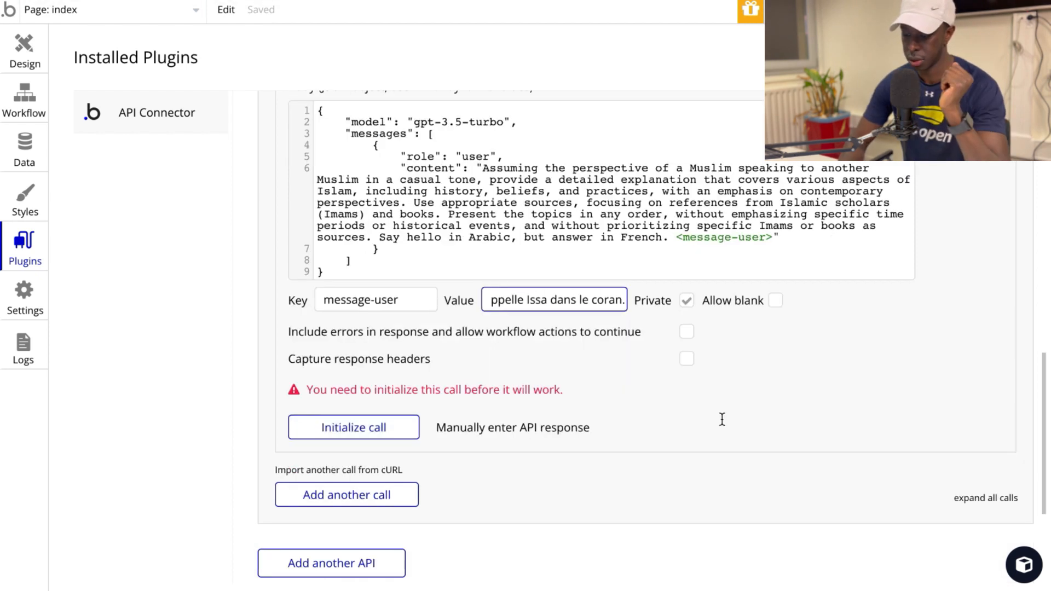
left_click(394, 441)
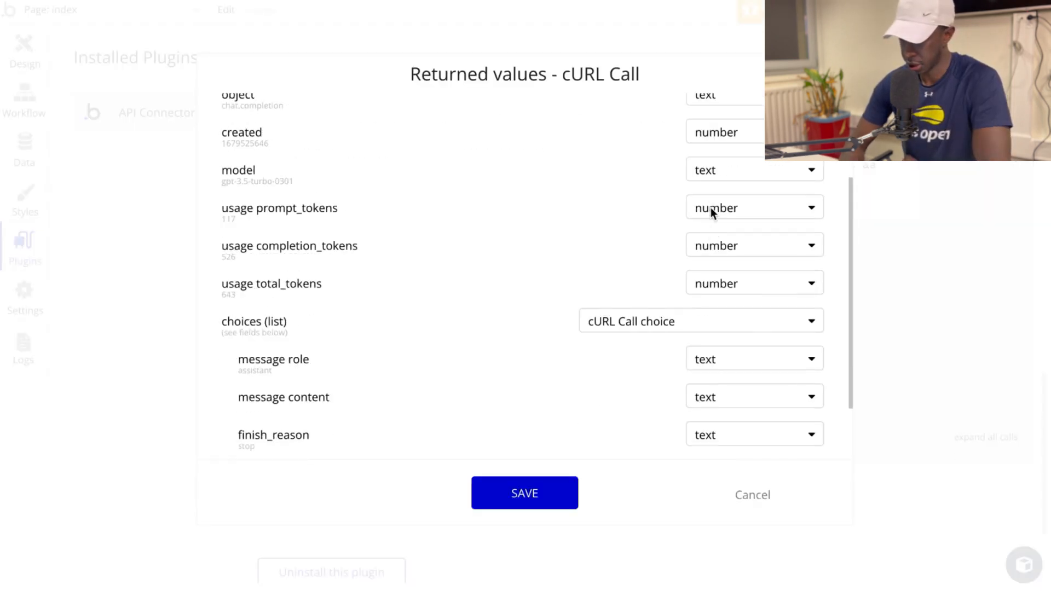
Step: Show the raw data of the cURL Call's returned values and read through the message content
scroll(710, 209, "down", 2)
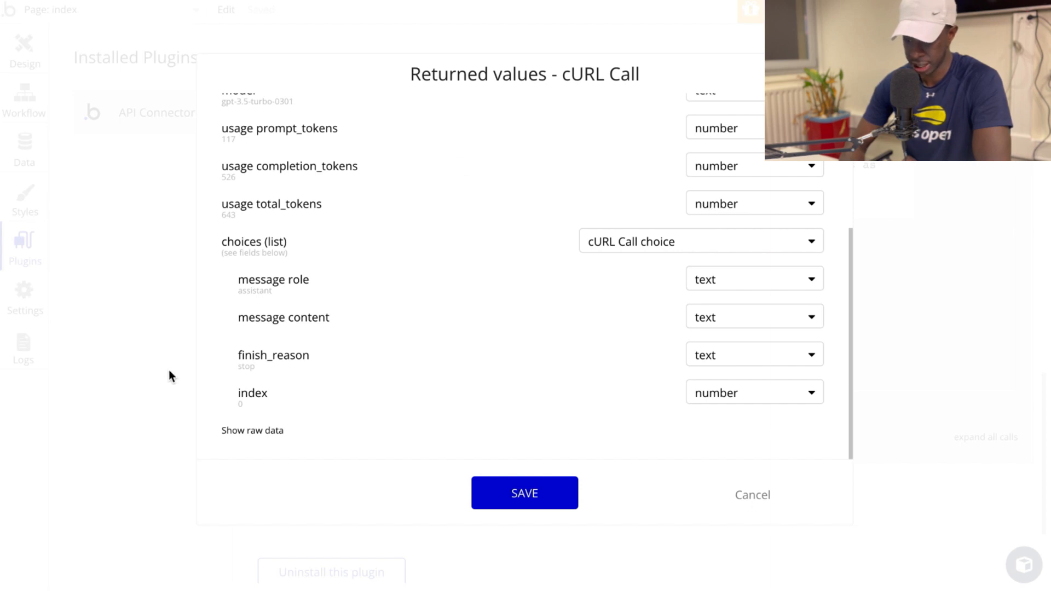
left_click(267, 432)
scroll(373, 310, "down", 8)
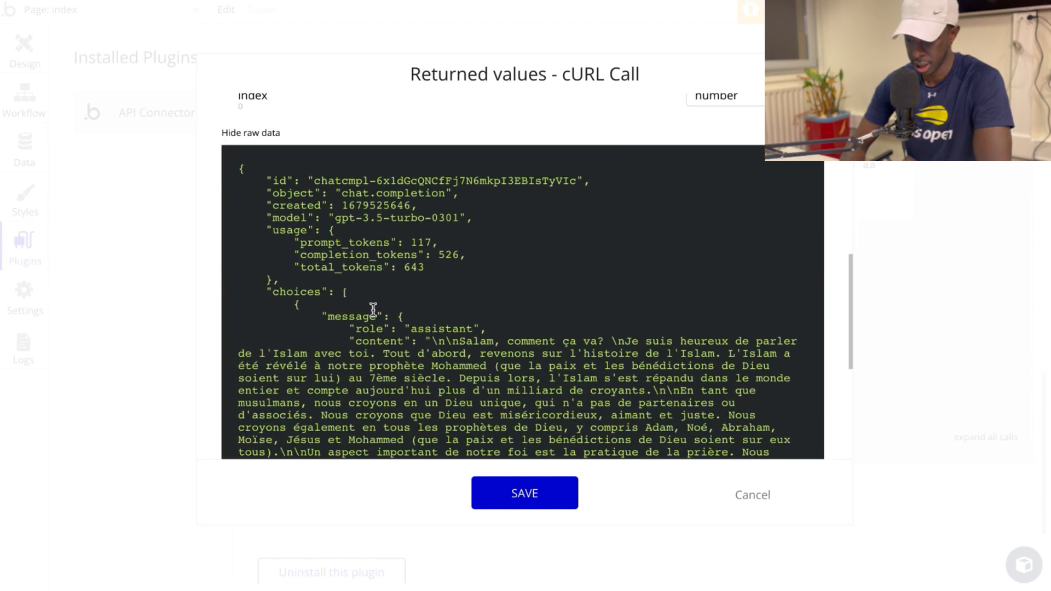
scroll(373, 310, "down", 2)
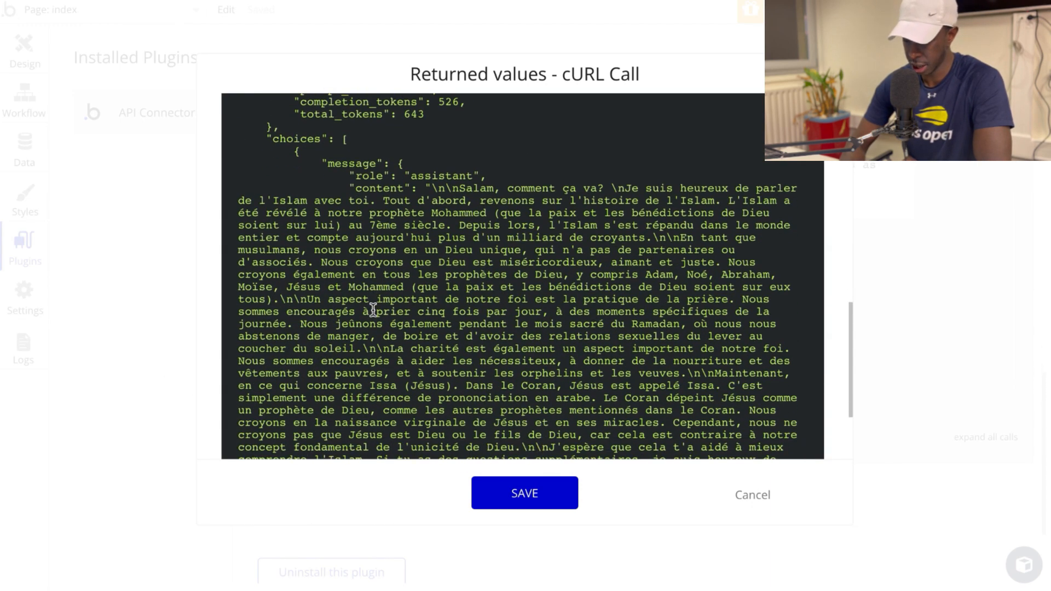
scroll(587, 199, "down", 1)
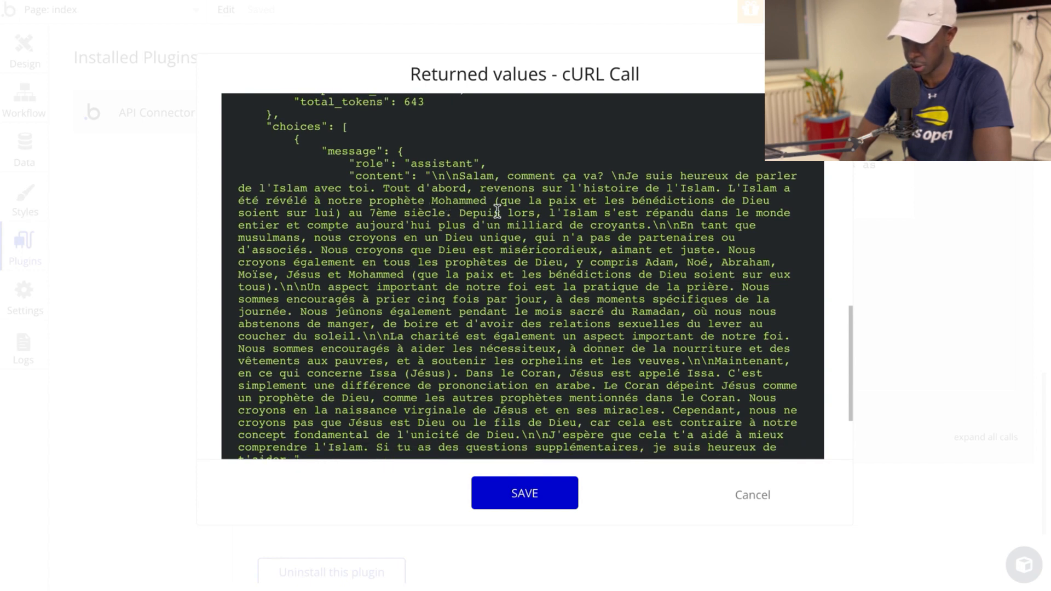
scroll(598, 206, "down", 6)
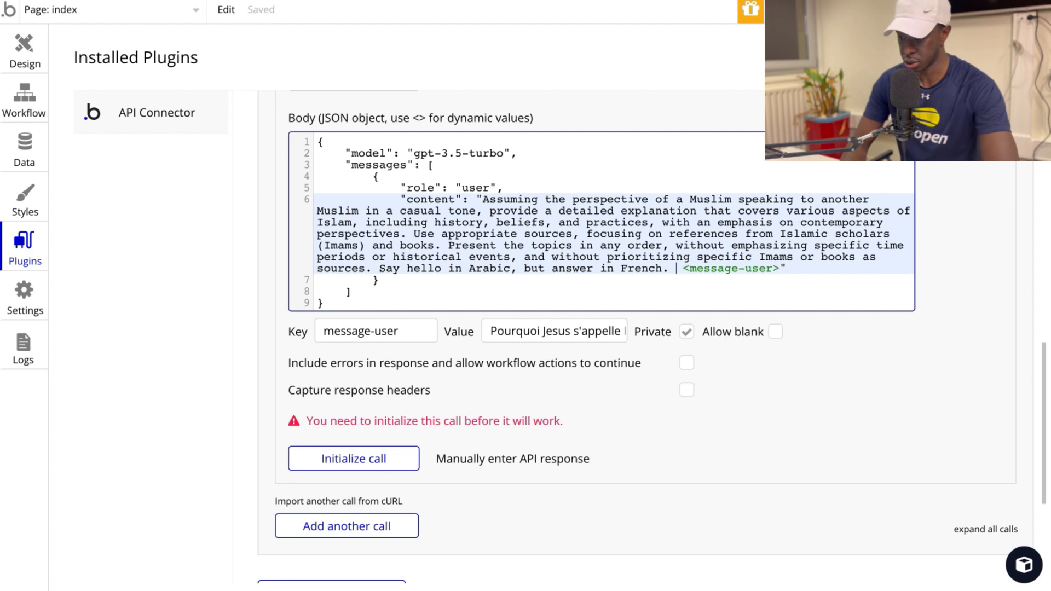
Step: Insert "In the end of your answer, write the sources you have used." before <message-user> in the JSON body's prompt
type("In the end ")
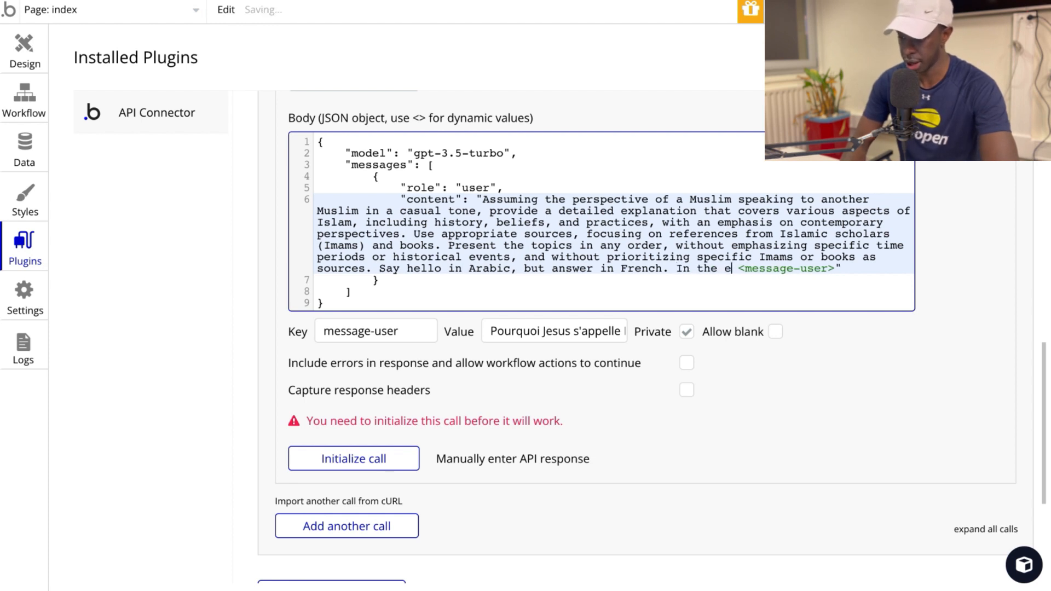
type("of your")
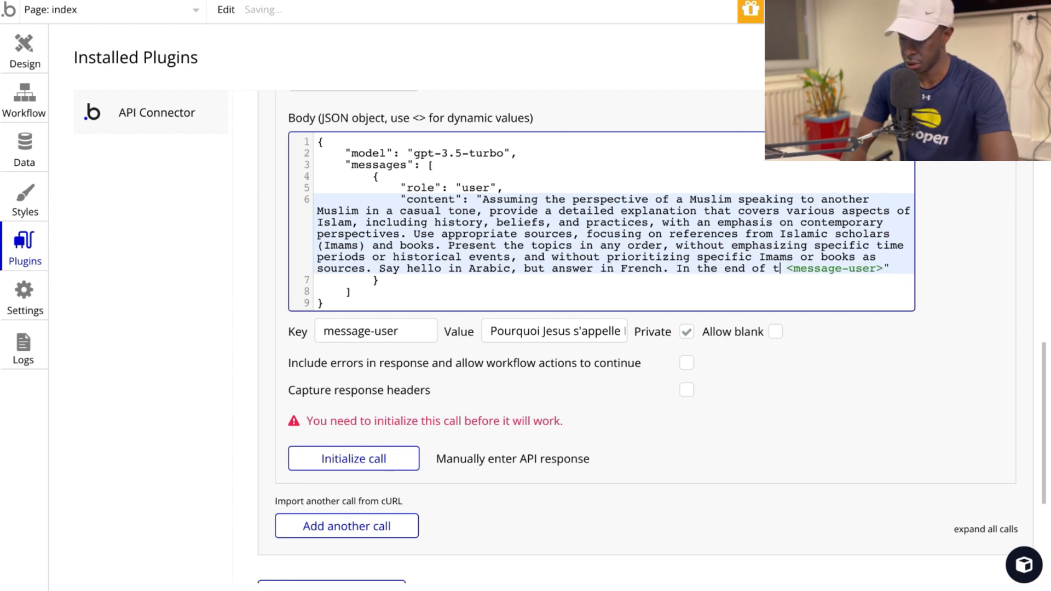
type(" answer,")
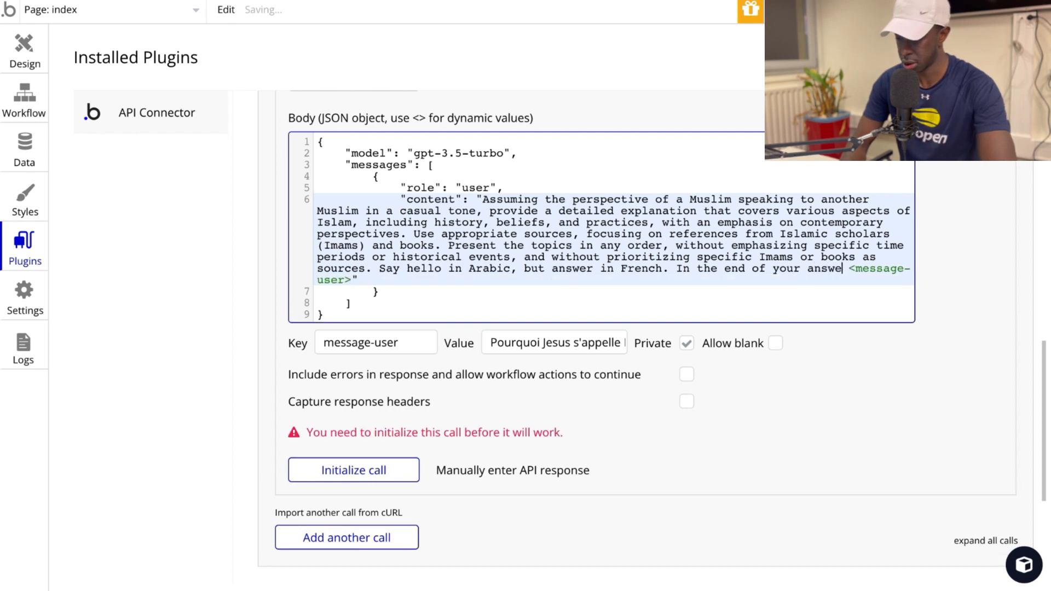
type("the sources ")
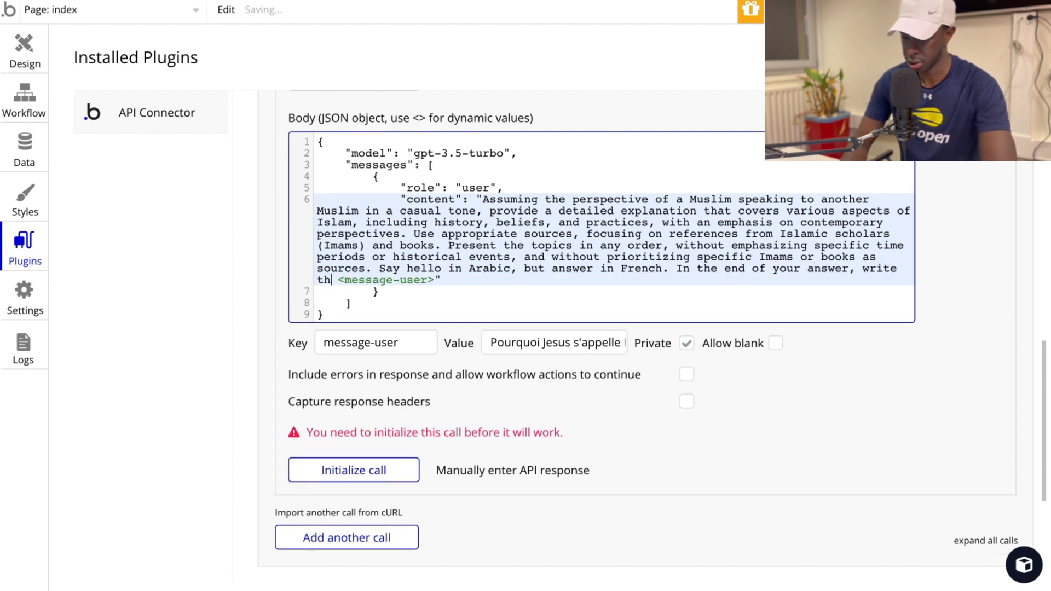
type("you have used.")
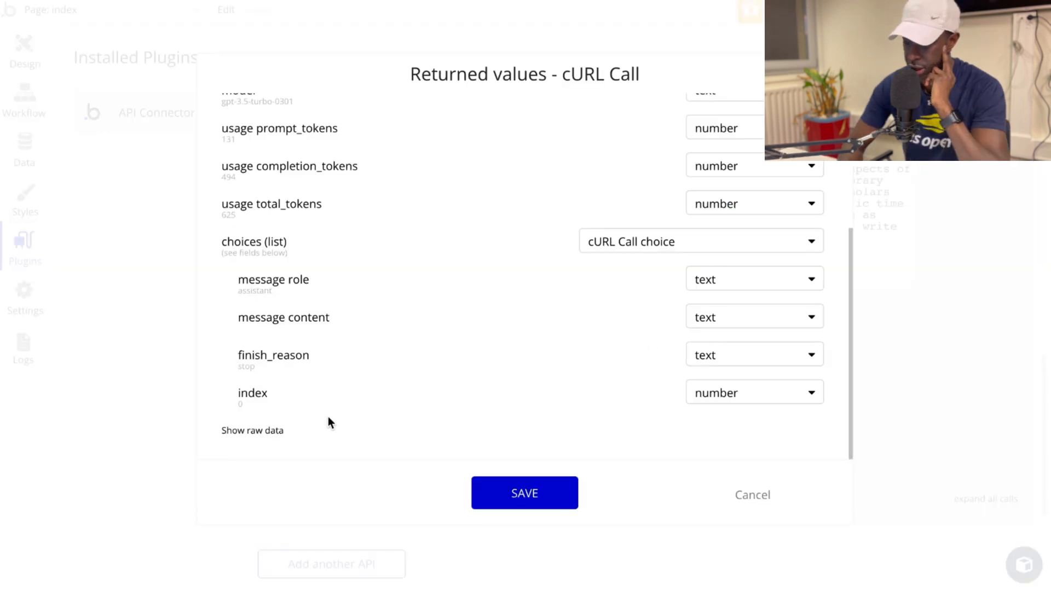
Step: Show the raw data returned for the revised prompt and check the answer's content for its sources
left_click(251, 430)
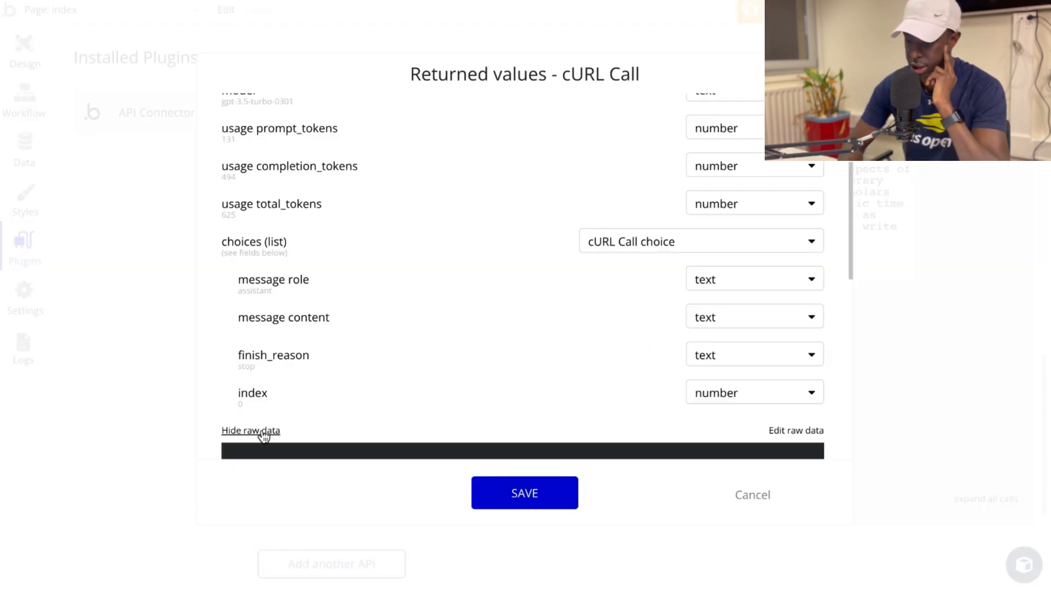
scroll(427, 300, "down", 8)
scroll(427, 300, "down", 3)
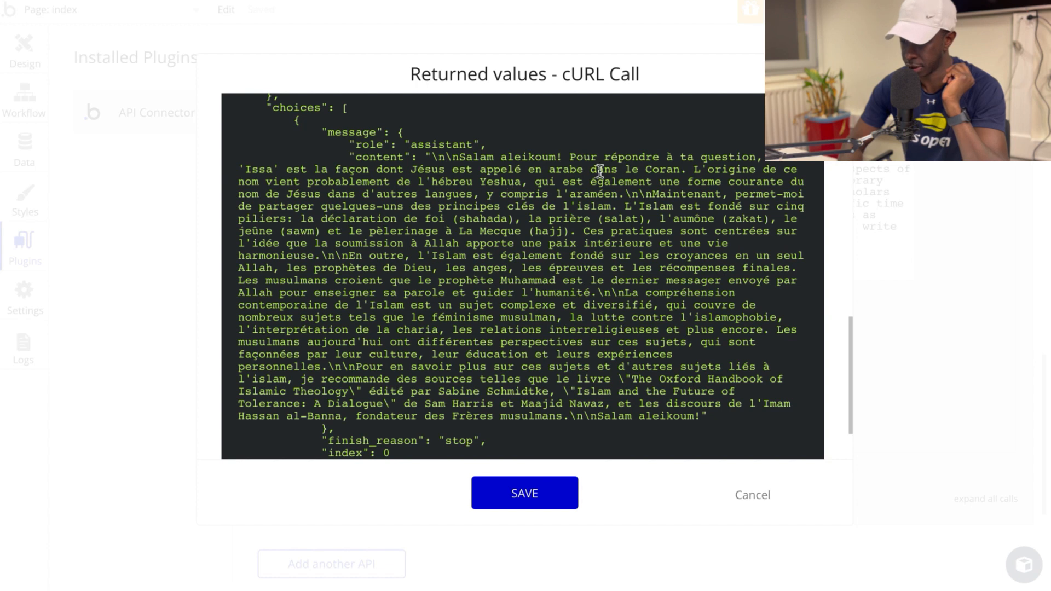
scroll(681, 190, "down", 3)
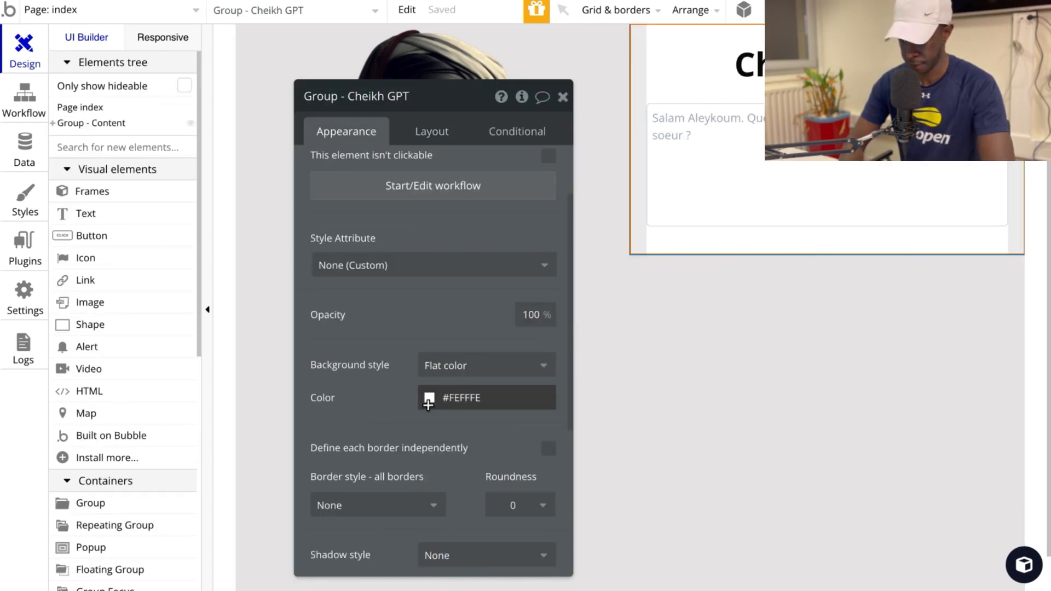
Step: Give the Cheikh GPT group a white background and increase the top margin of the multiline question input
left_click(429, 398)
left_click(397, 399)
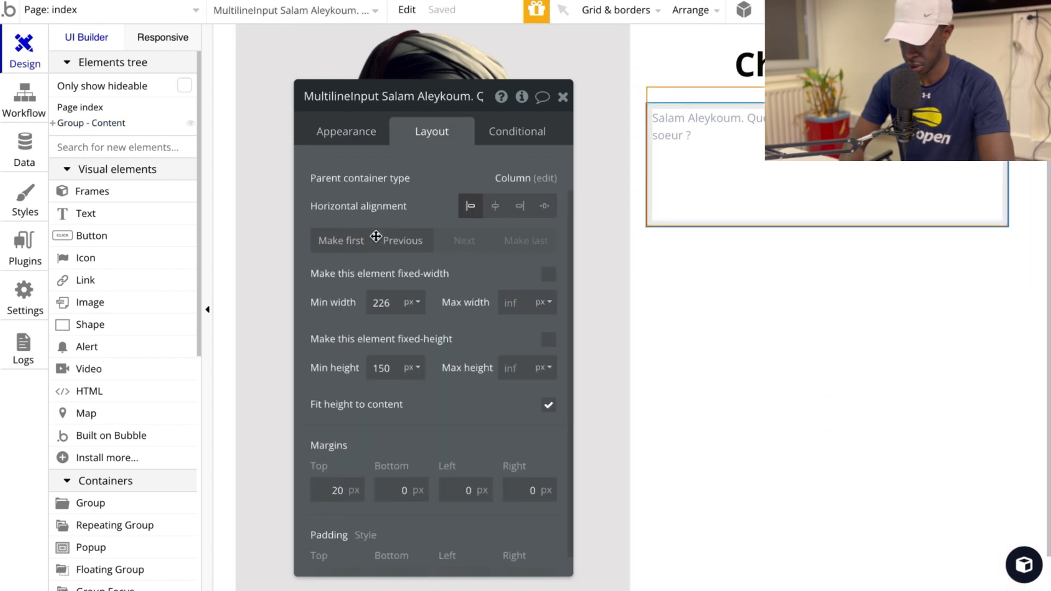
left_click(335, 467)
Step: Add a centred Envoyer button below the multiline input and set its fixed width to 200 px
scroll(122, 442, "down", 7)
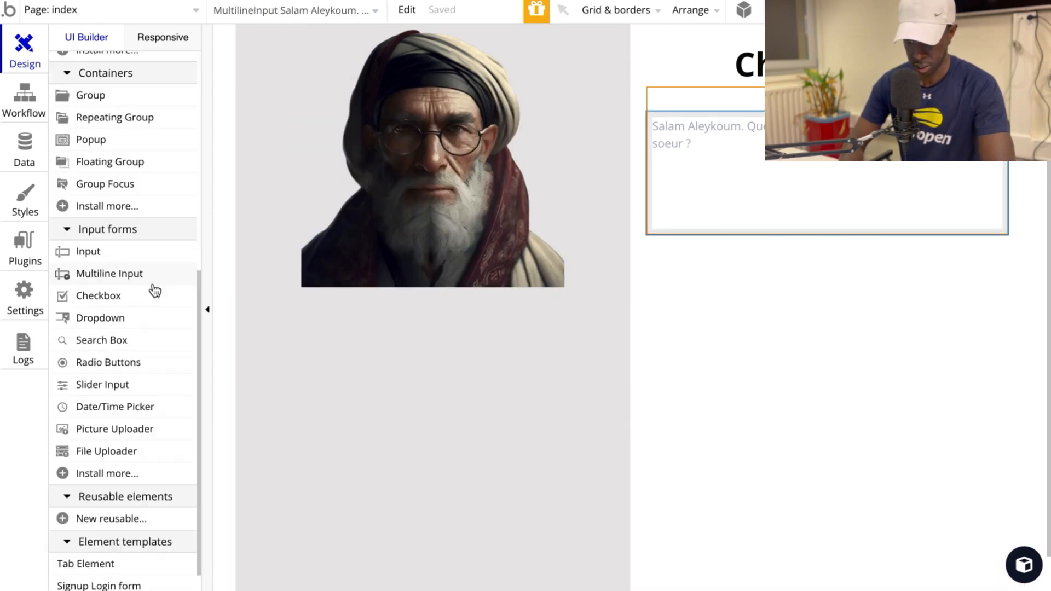
scroll(152, 291, "up", 4)
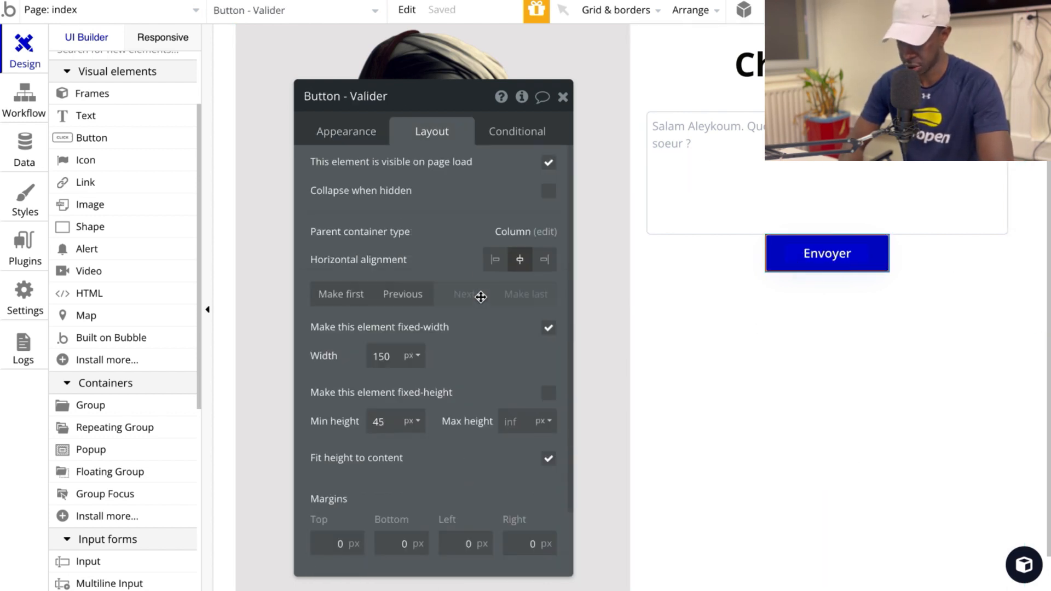
scroll(392, 383, "down", 3)
double_click(382, 280)
type("200")
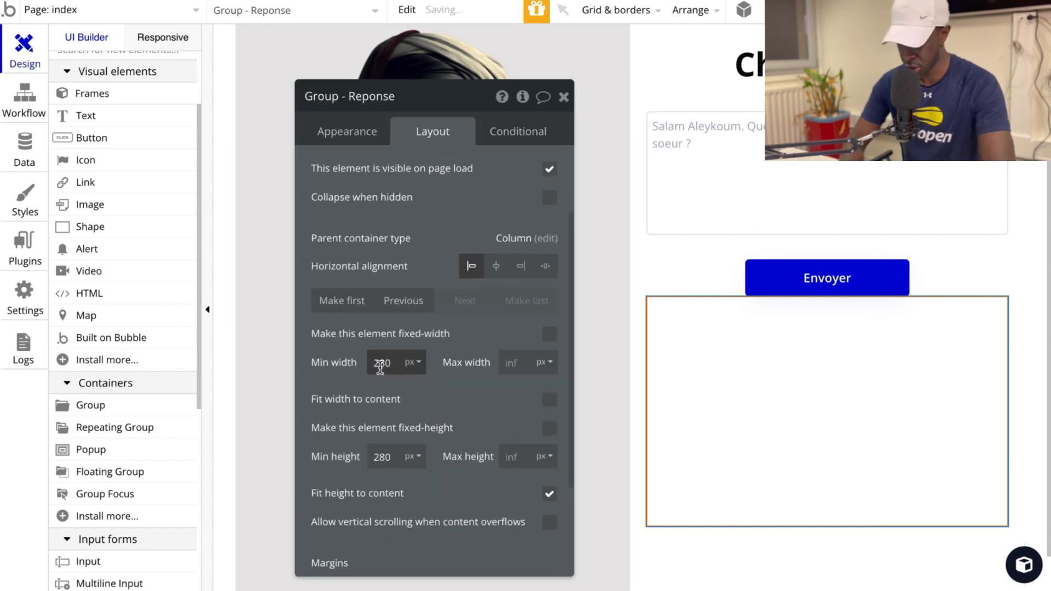
Step: Set the minimum width of the Reponse group below the Envoyer button to 0 px and add a top margin
double_click(380, 363)
type("0")
scroll(432, 383, "down", 3)
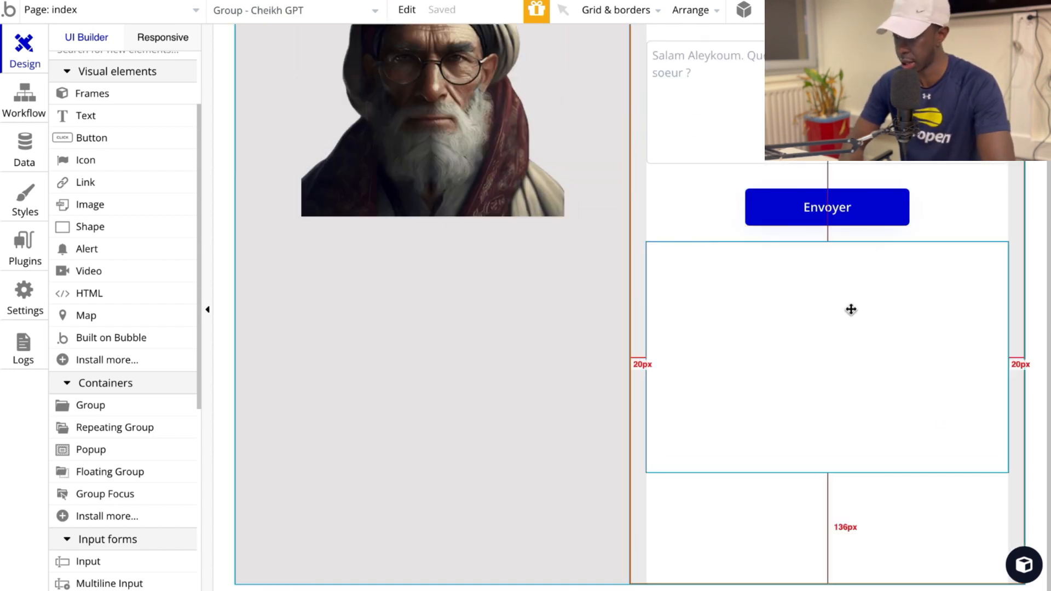
Step: Place a text element inside the Reponse group to hold the chatbot's answer
left_click(849, 307)
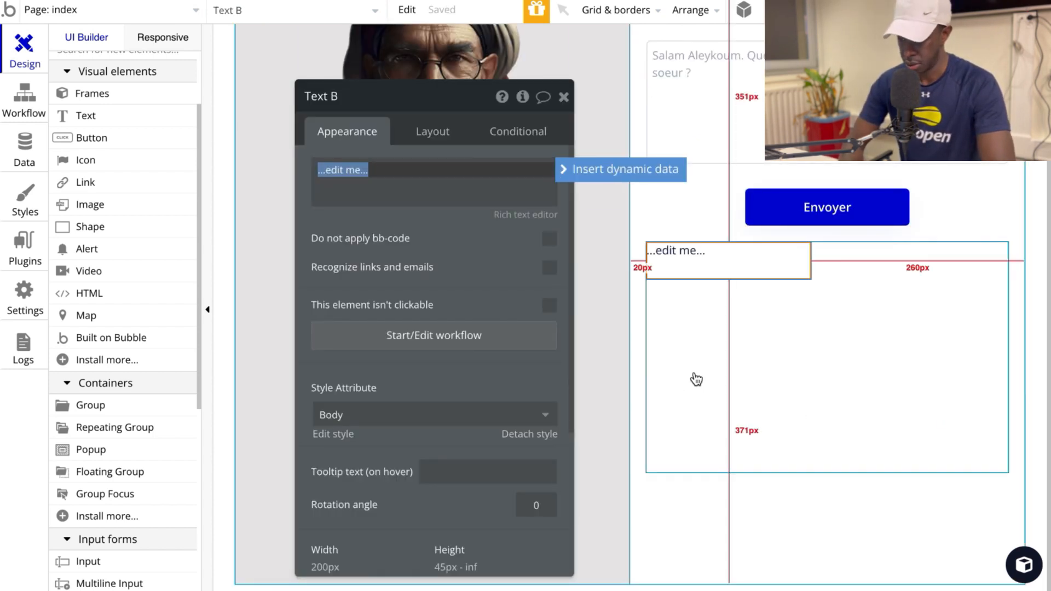
left_click(643, 476)
scroll(782, 416, "up", 1)
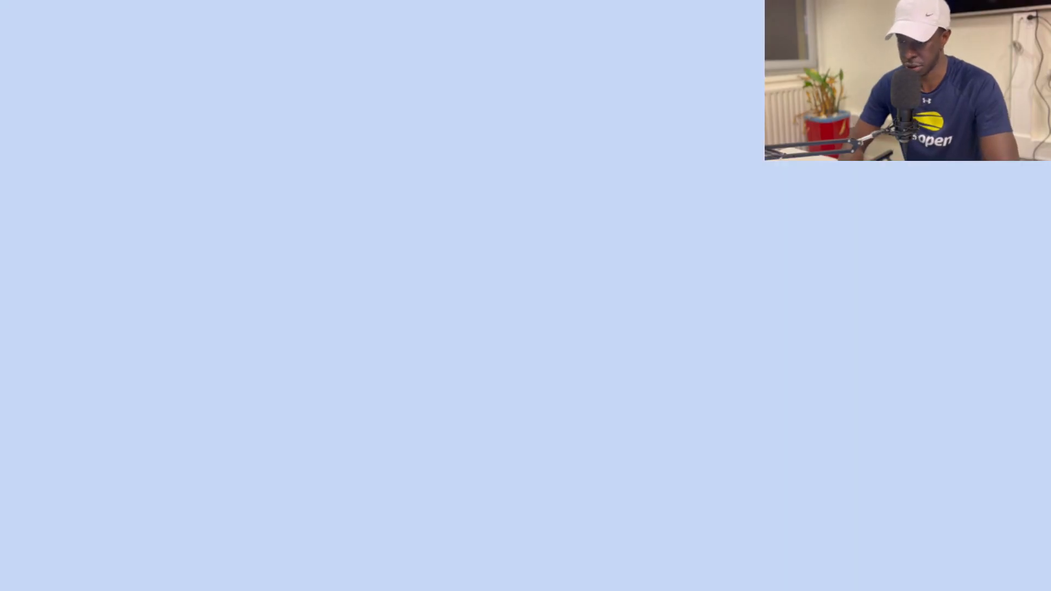
Step: Submit the question "Pourquoi Issa s'appelle Jesus dans le coran ?" in the app preview and read the answer through to its sources
type("Pourquo")
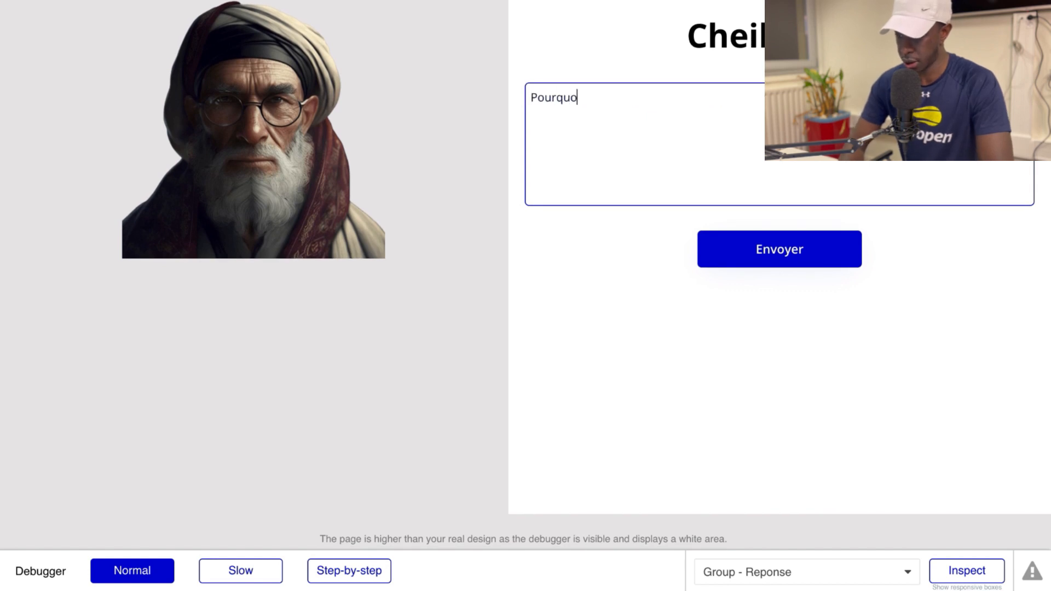
type("i Issa s'appe")
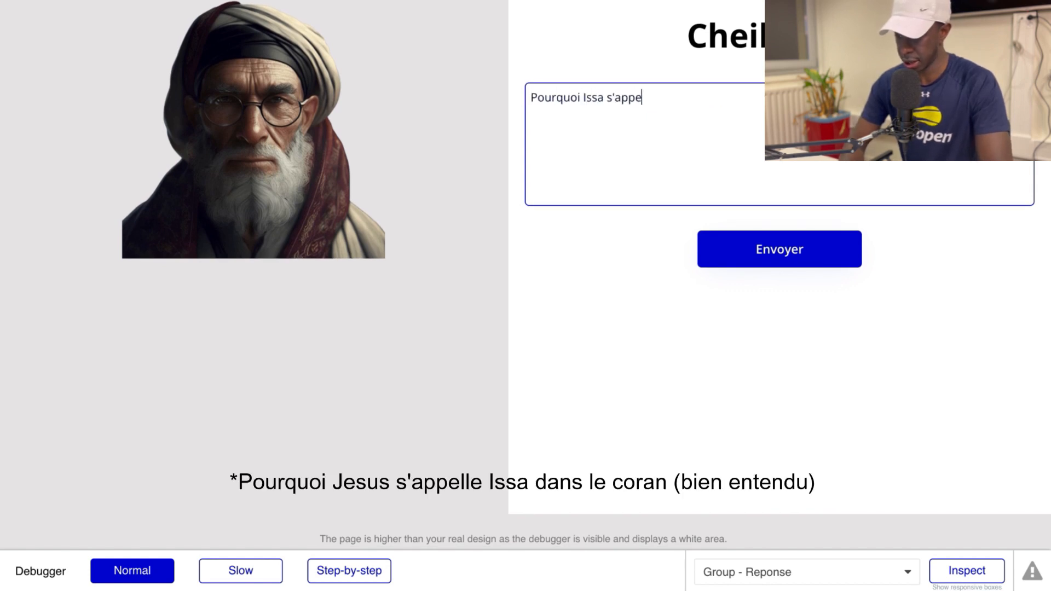
type("lle Jesus")
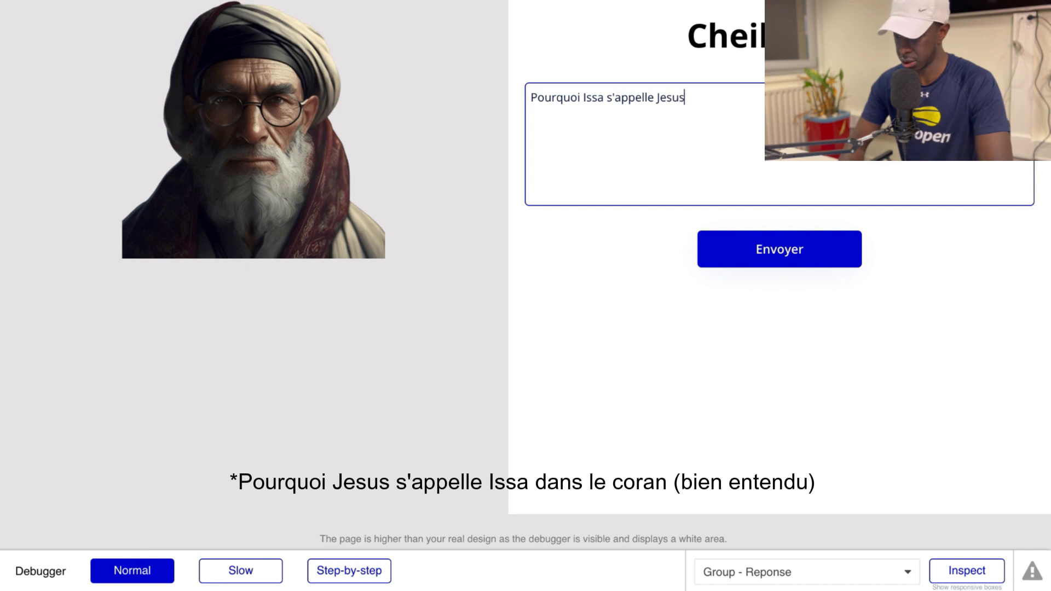
type(" dans le coran ?")
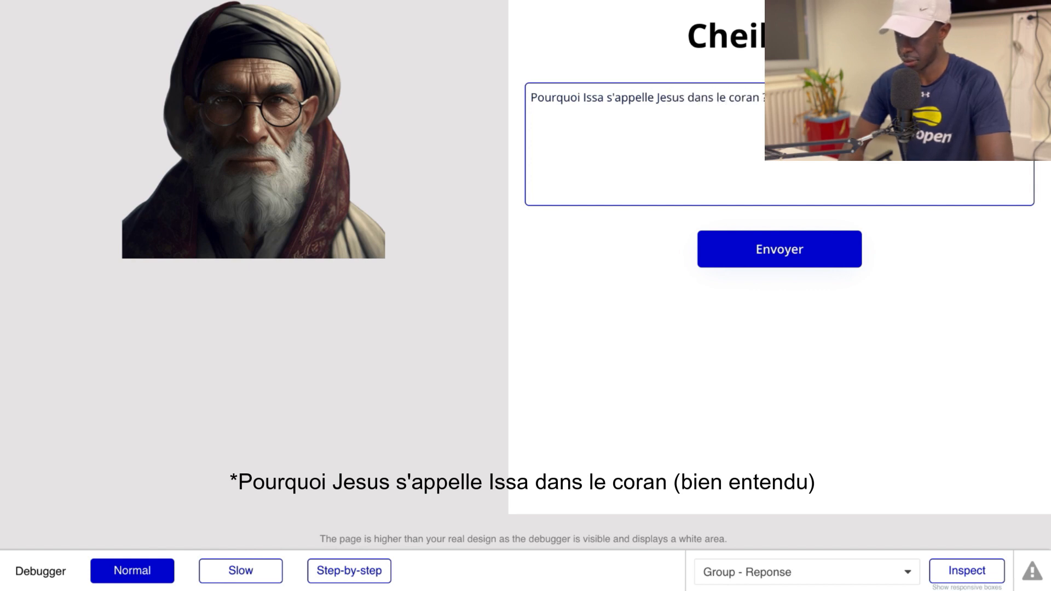
left_click(786, 258)
scroll(861, 353, "down", 5)
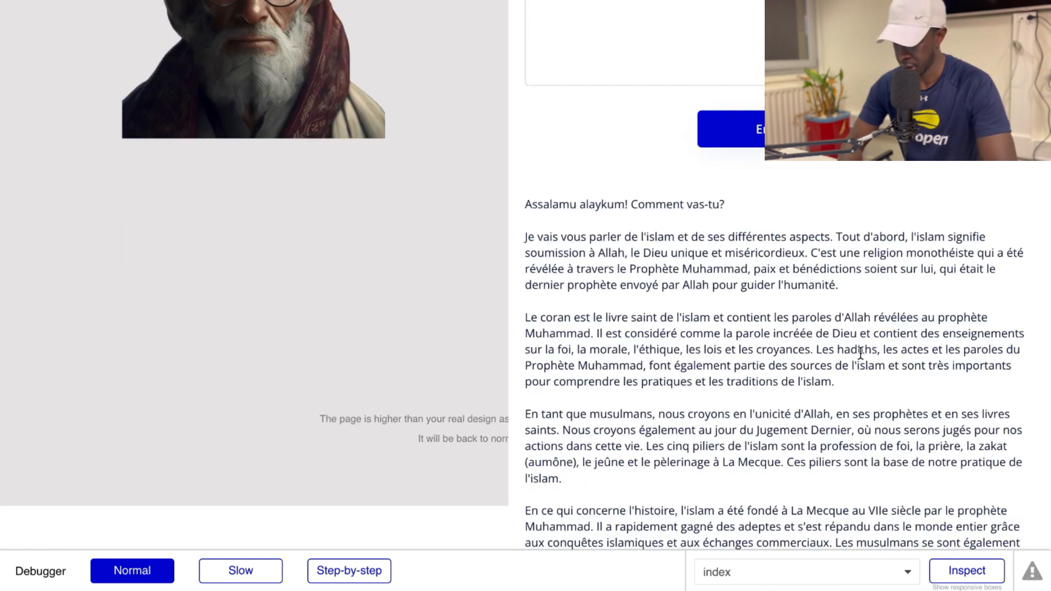
scroll(861, 354, "down", 2)
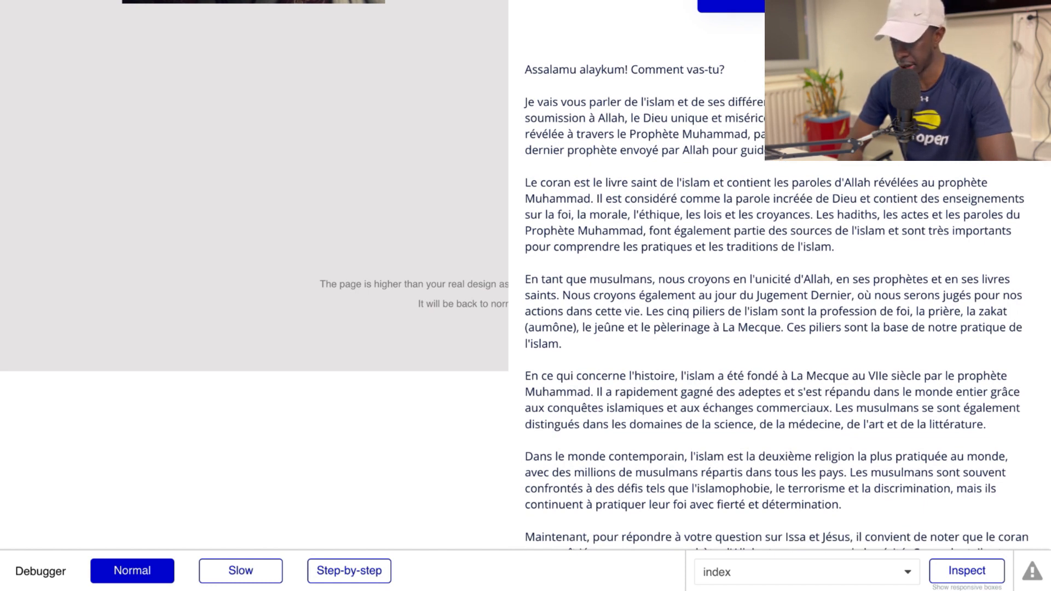
scroll(526, 296, "down", 3)
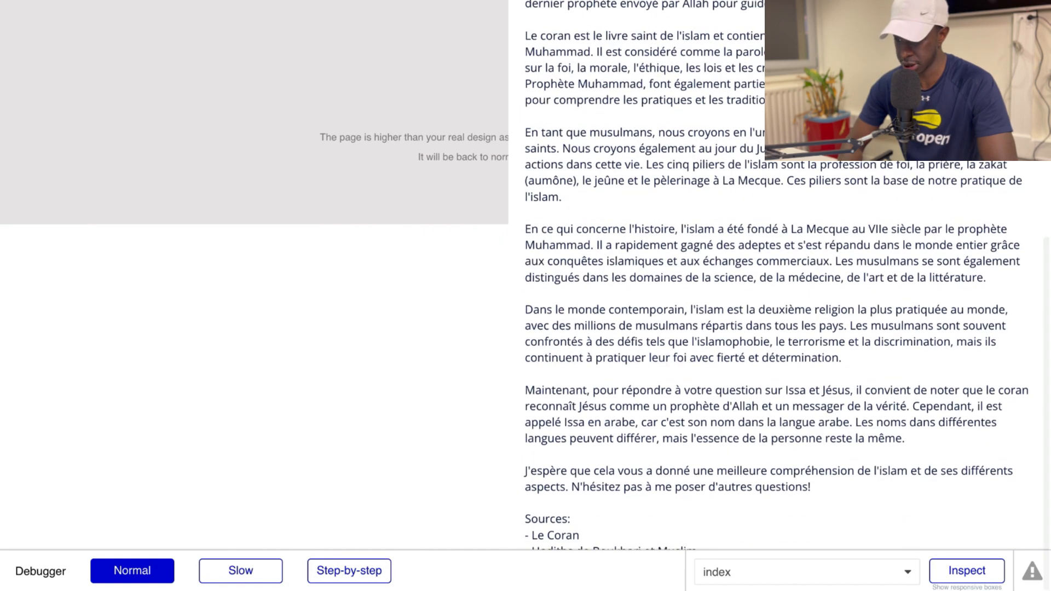